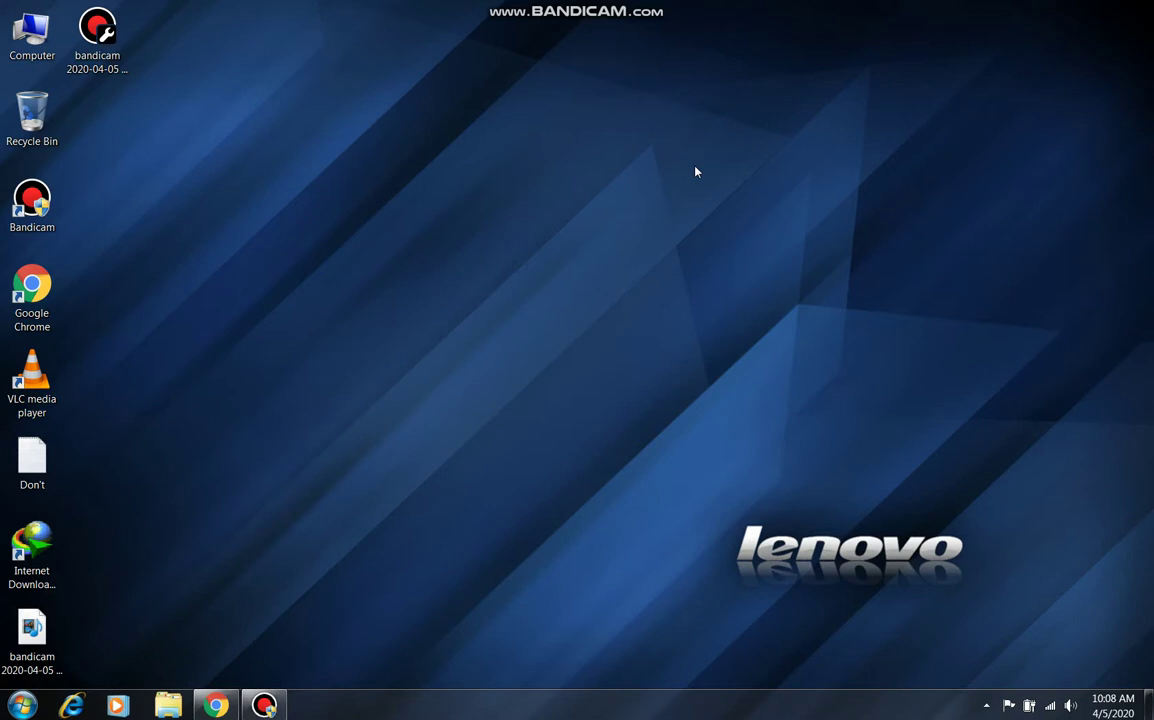
# - Refresh the Windows desktop three times from its right-click menu
pyautogui.click(714, 209)
pyautogui.rightClick(714, 209)
pyautogui.click(742, 247)
pyautogui.rightClick(697, 246)
pyautogui.click(718, 291)
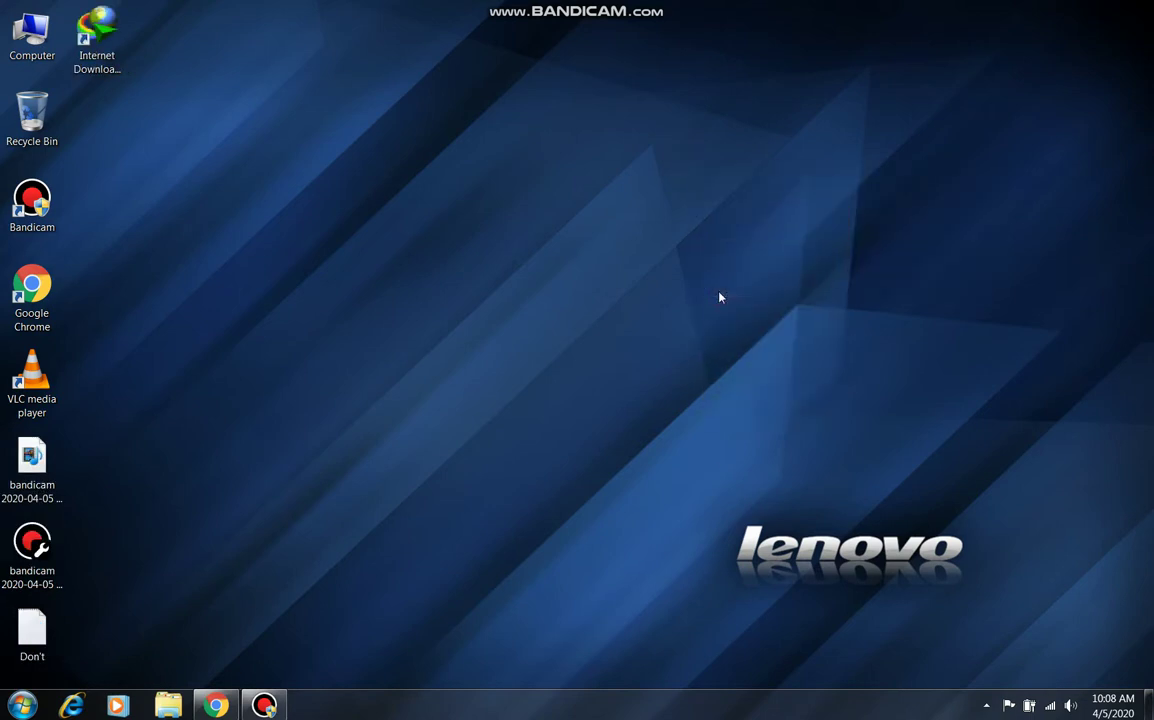
pyautogui.rightClick(719, 294)
pyautogui.click(729, 333)
# - Search Google in Chrome for 'rashan pass gov' using the address bar suggestion
pyautogui.click(237, 709)
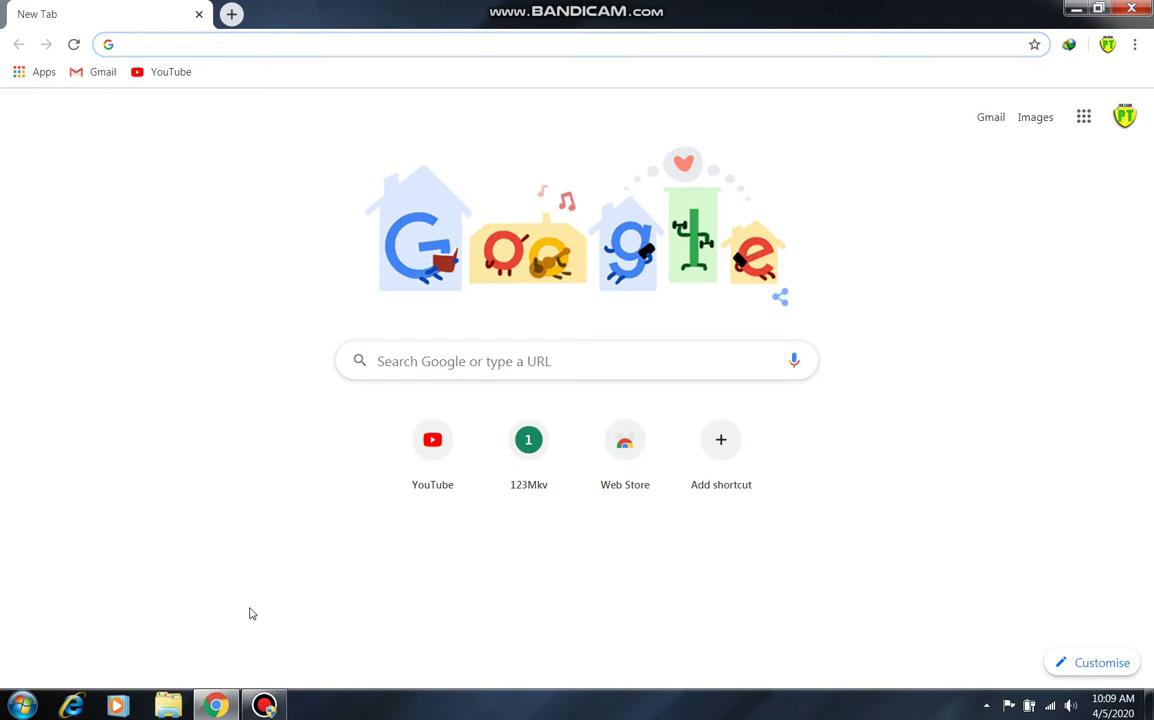
pyautogui.click(352, 48)
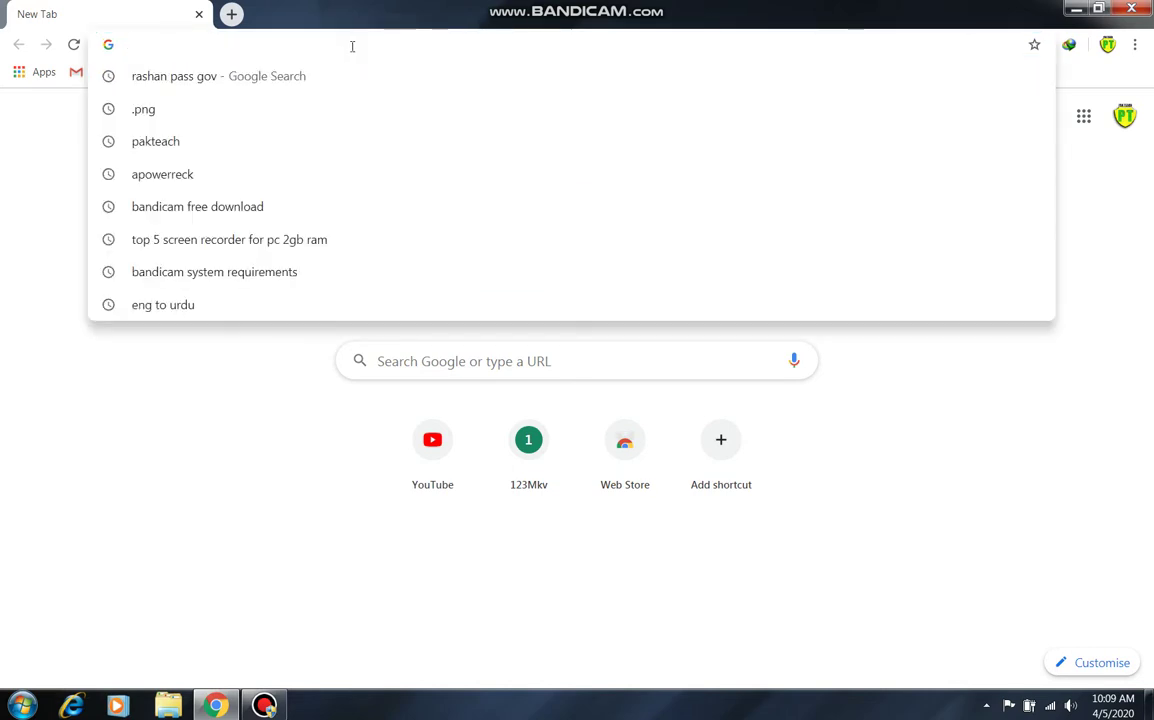
pyautogui.write('rashan pass gov')
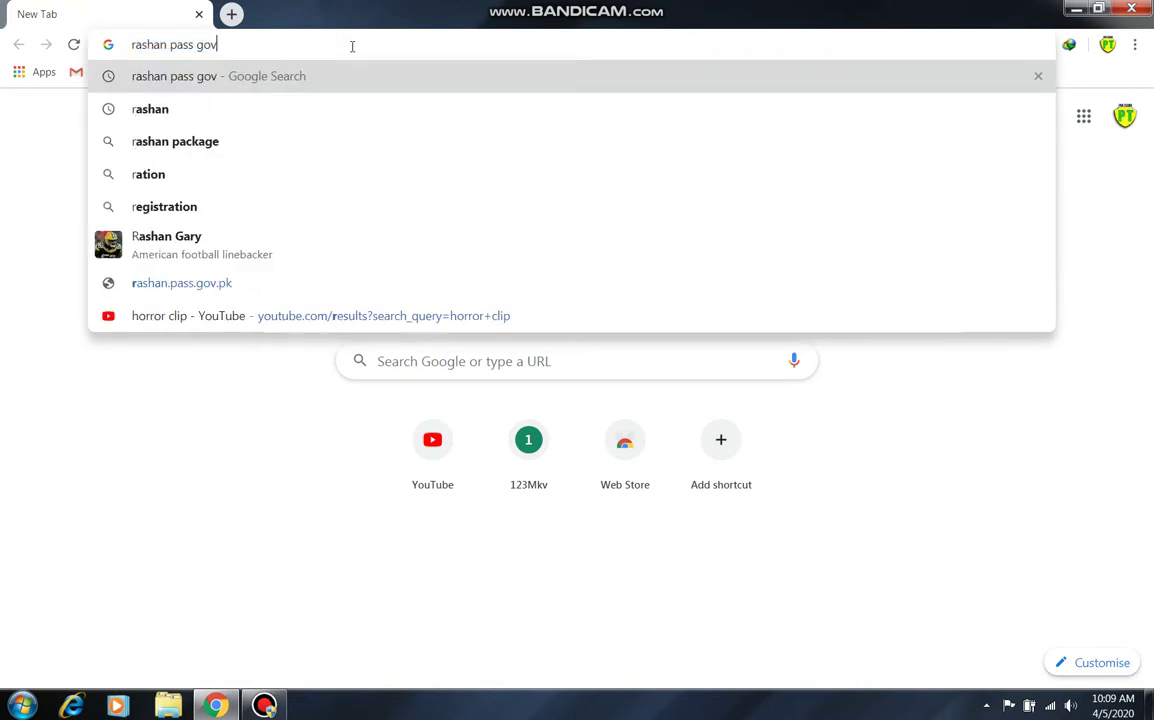
pyautogui.press('Right')
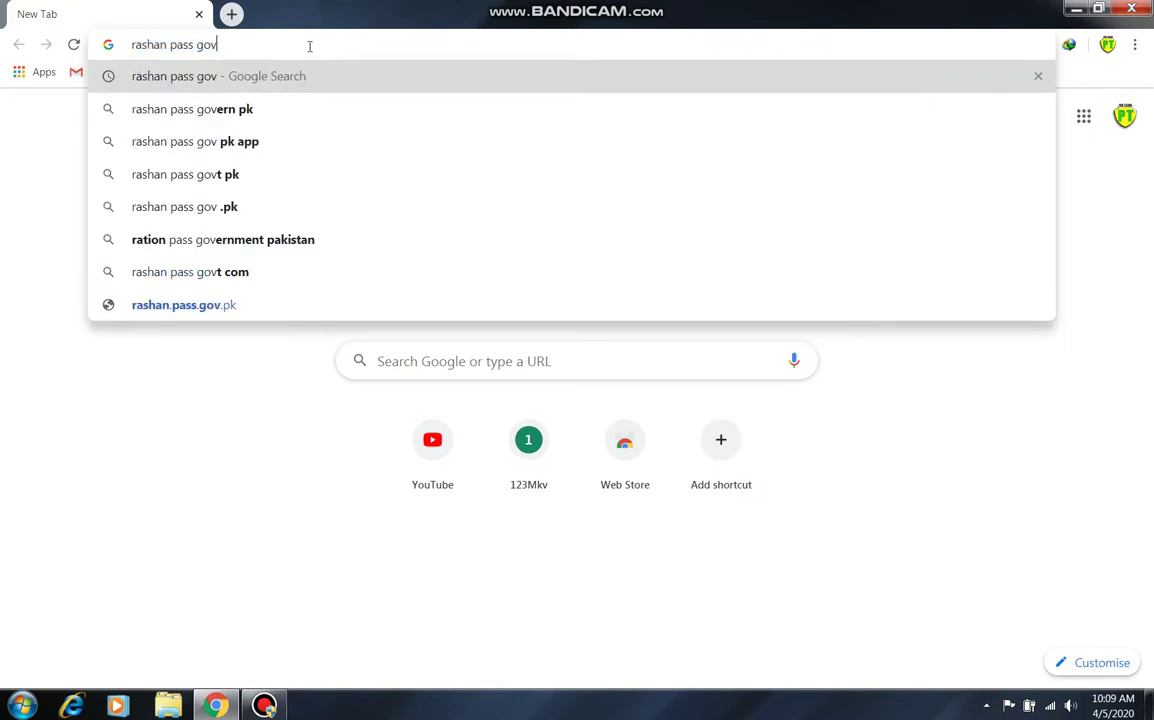
pyautogui.moveTo(255, 51); pyautogui.dragTo(140, 45)
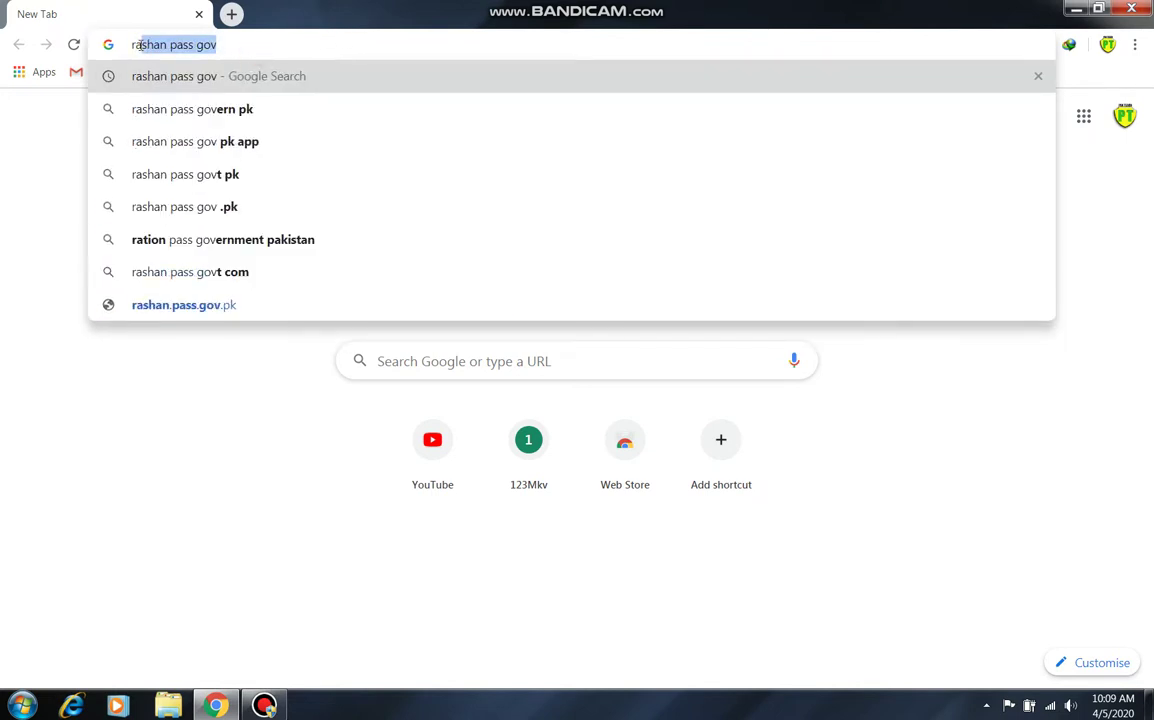
pyautogui.press('Return')
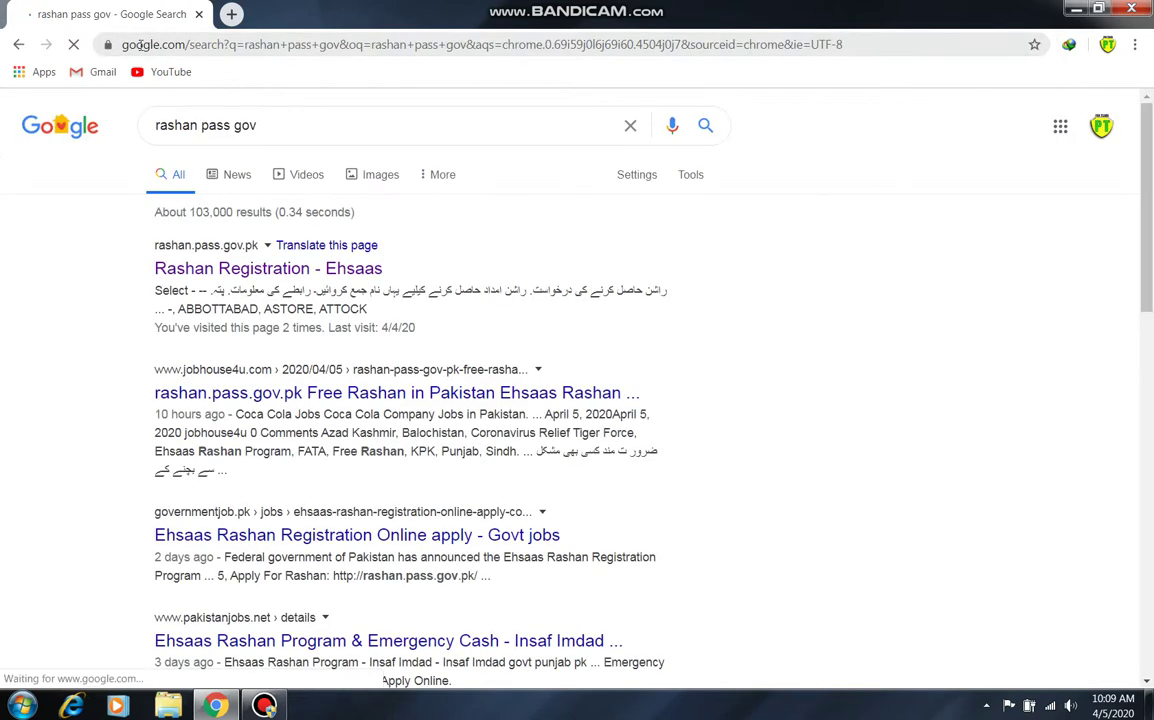
# - Open the 'Rashan Registration - Ehsaas' result for rashan.pass.gov.pk
pyautogui.moveTo(129, 270); pyautogui.dragTo(404, 266)
pyautogui.click(409, 268)
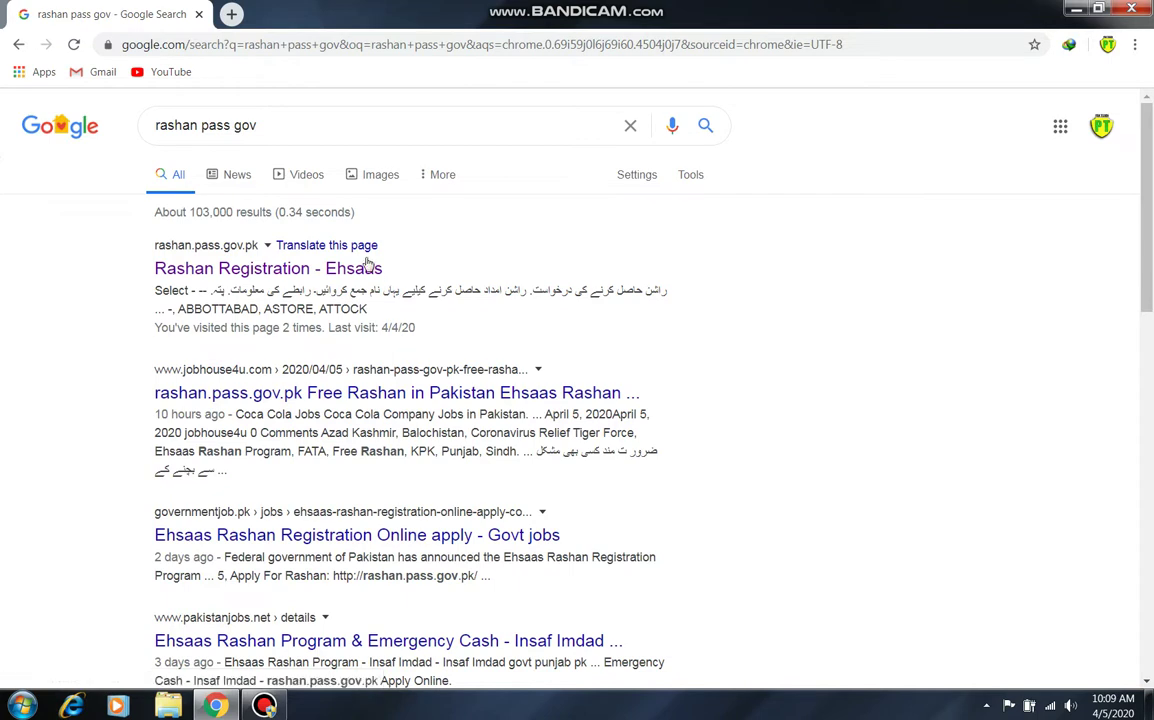
pyautogui.moveTo(82, 222); pyautogui.dragTo(470, 270)
pyautogui.click(494, 258)
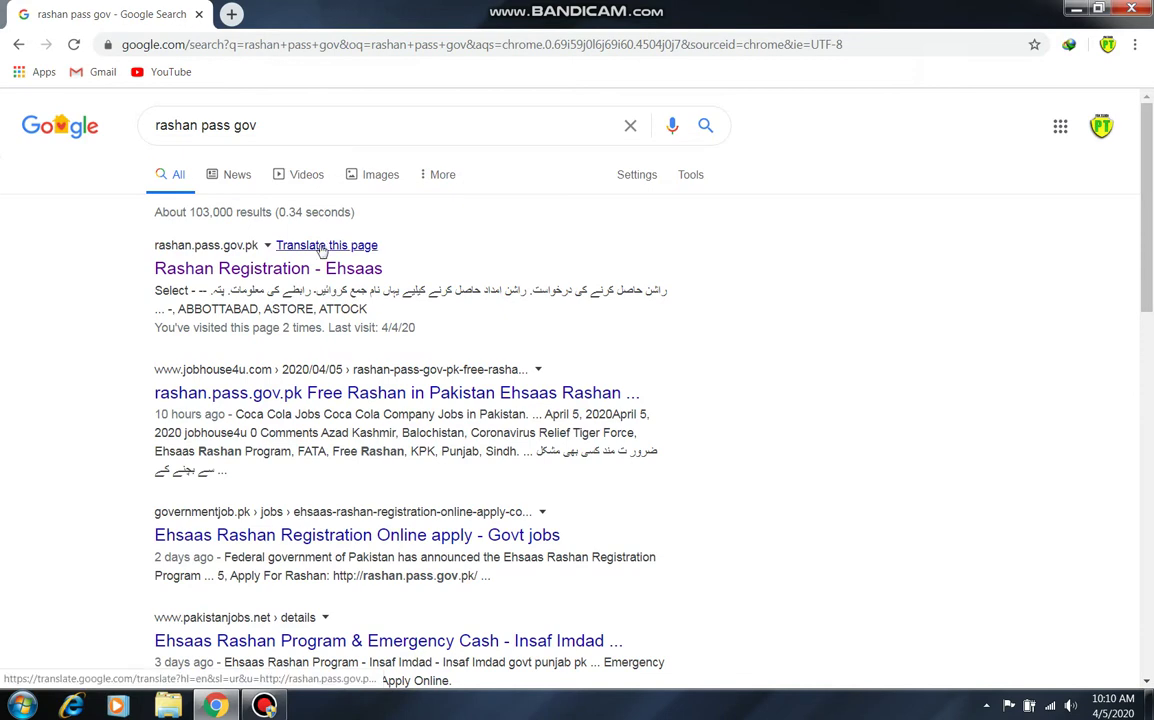
pyautogui.click(314, 266)
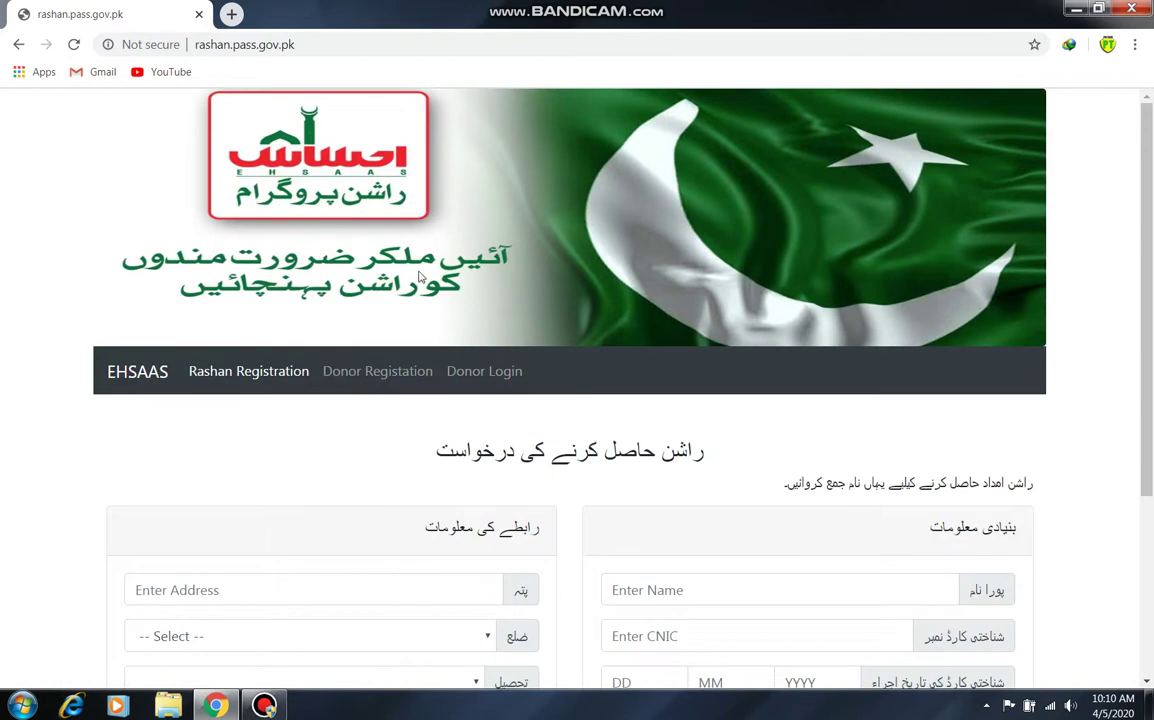
# - Scroll down the rashan.pass.gov.pk page until the blank name, CNIC and contact fields show
pyautogui.scroll(-2, 1151, 253)
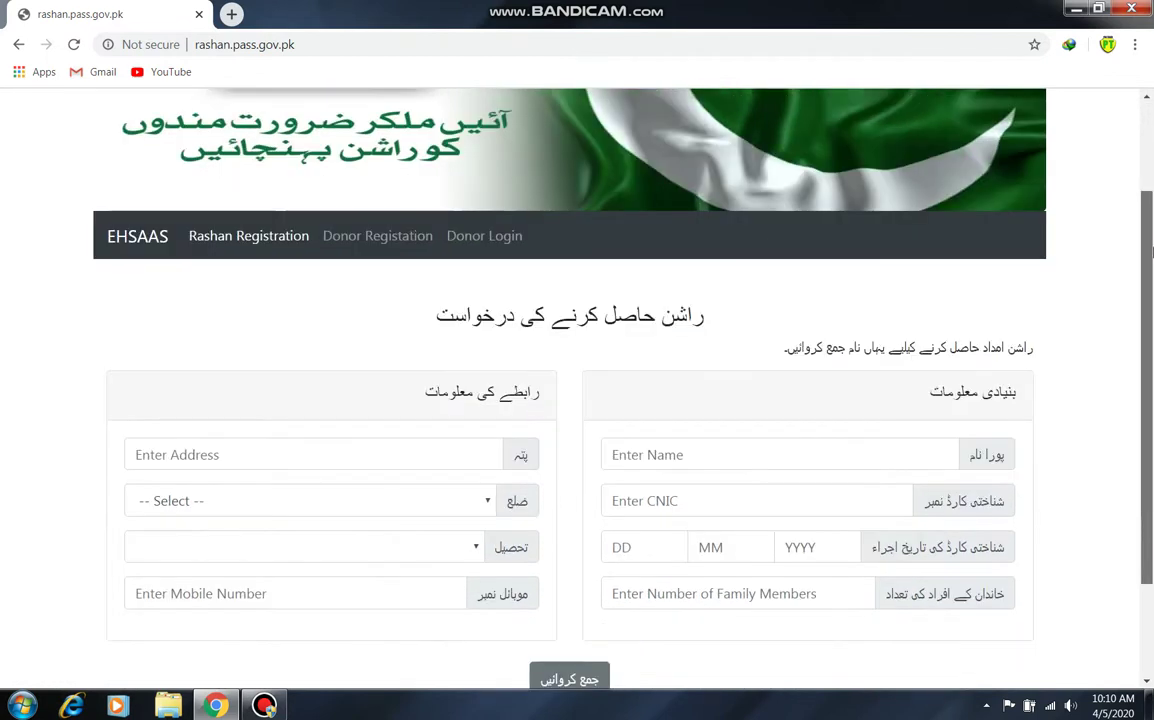
pyautogui.scroll(-1, 1056, 280)
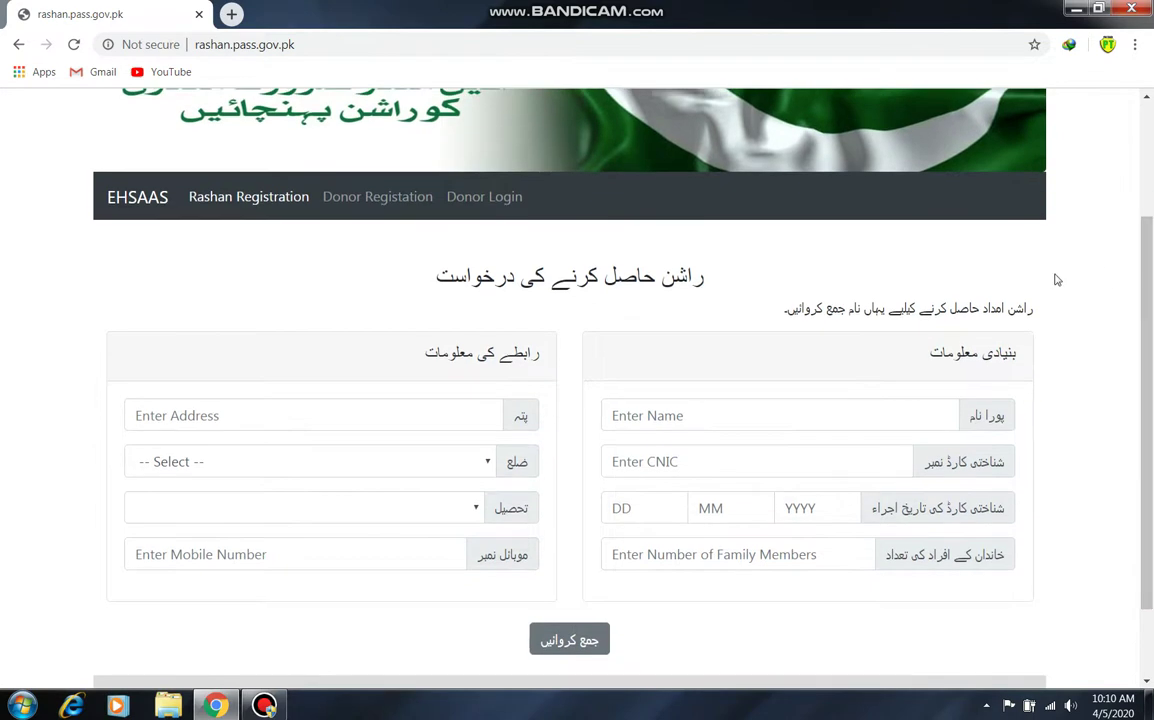
pyautogui.moveTo(1030, 310); pyautogui.dragTo(957, 310)
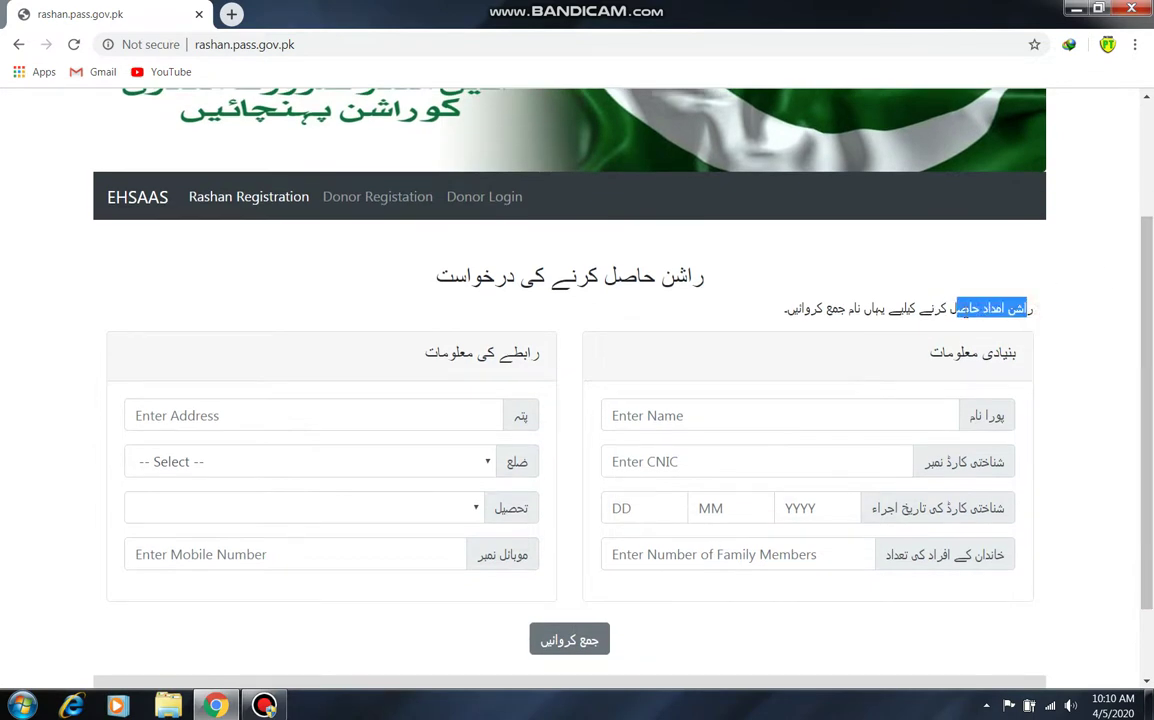
pyautogui.click(762, 316)
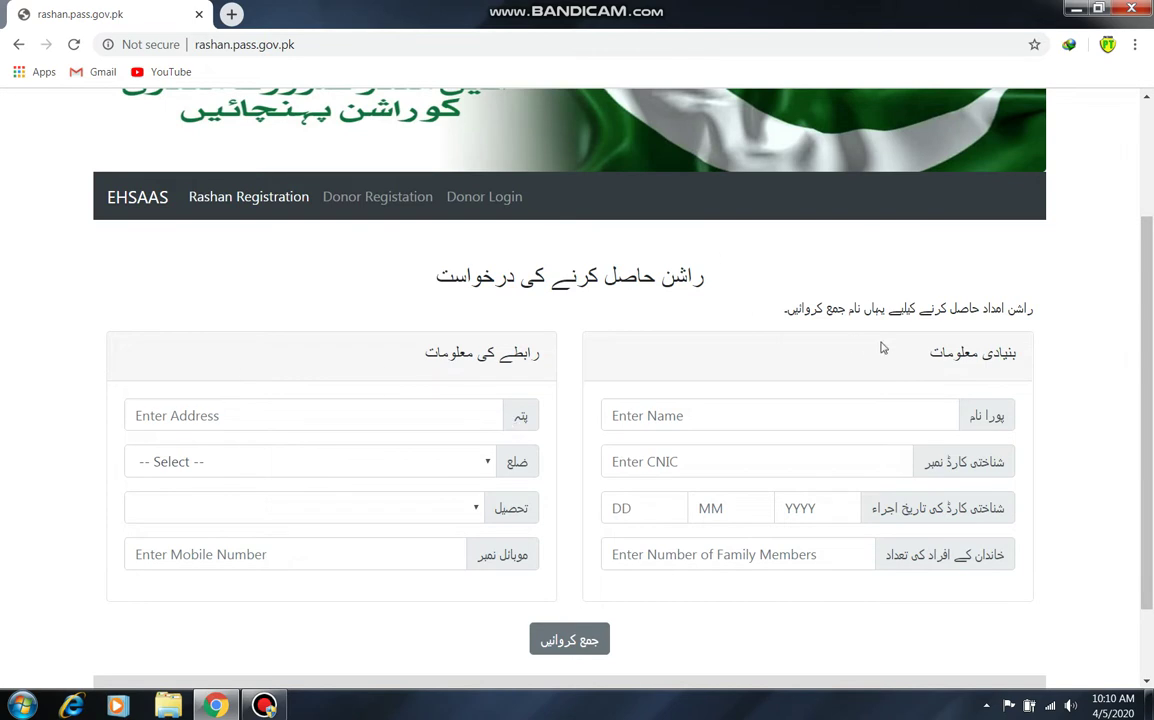
# - Enter the applicant's full name and 13-digit CNIC number
pyautogui.click(897, 413)
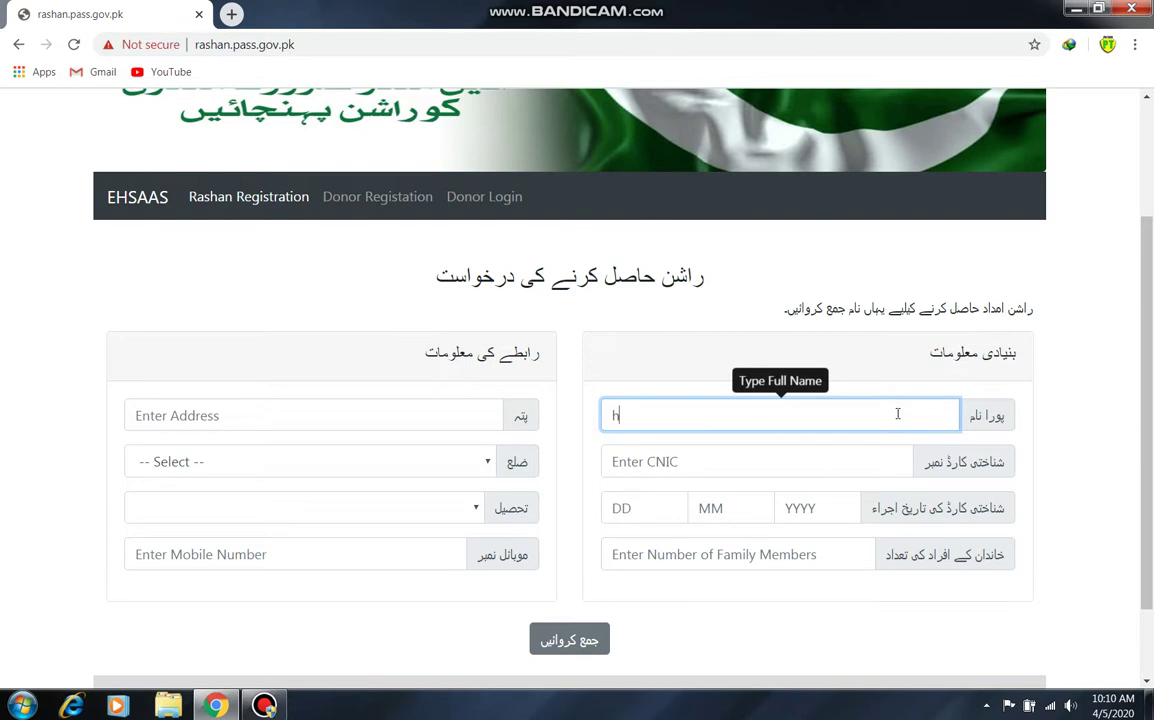
pyautogui.press('BackSpace')
pyautogui.click(876, 471)
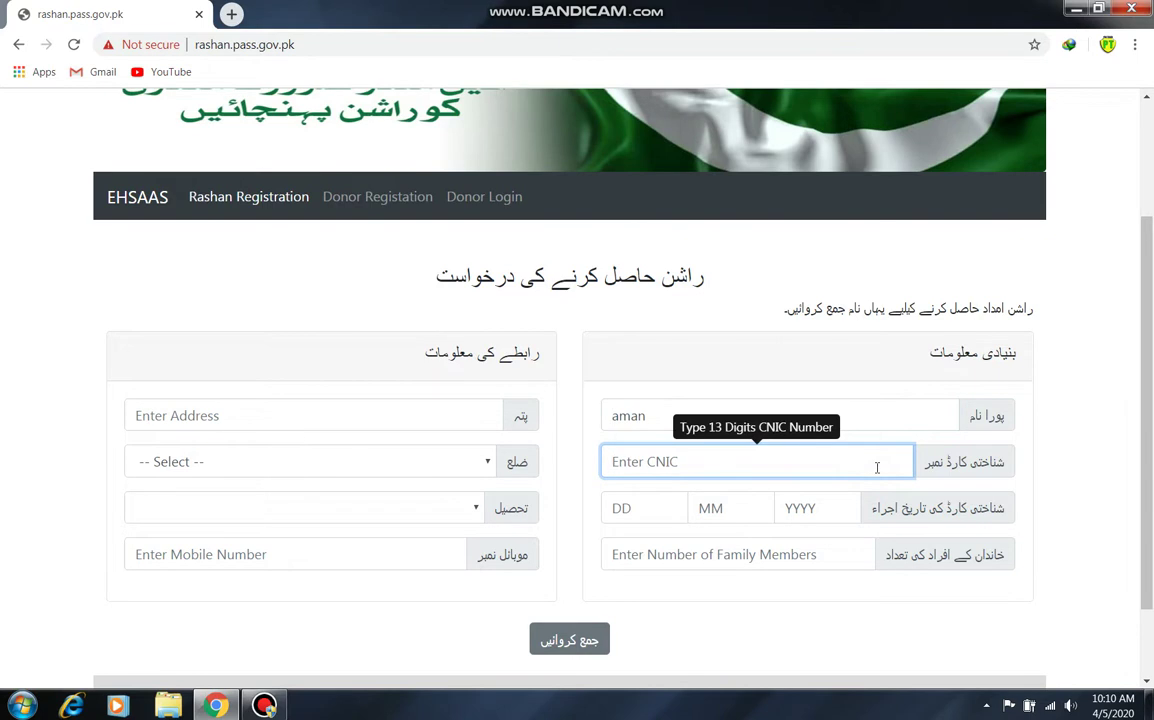
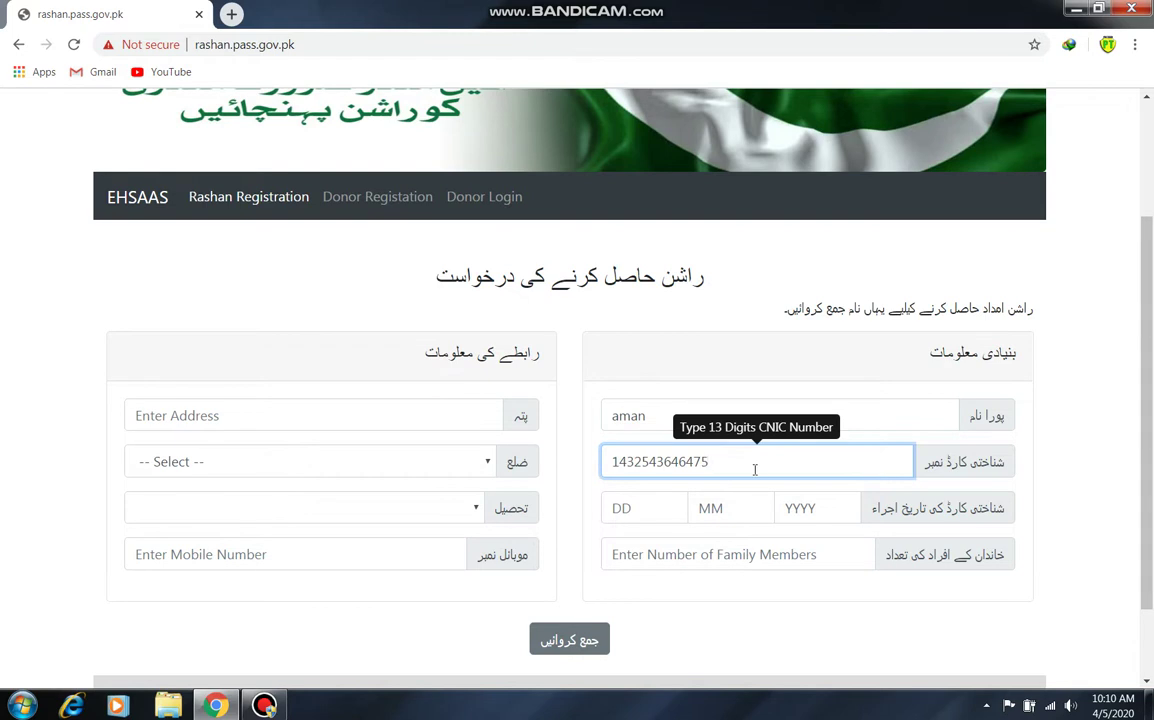
# - Set the CNIC issue date to 5/8/2000 and family members to 8
pyautogui.press('Tab')
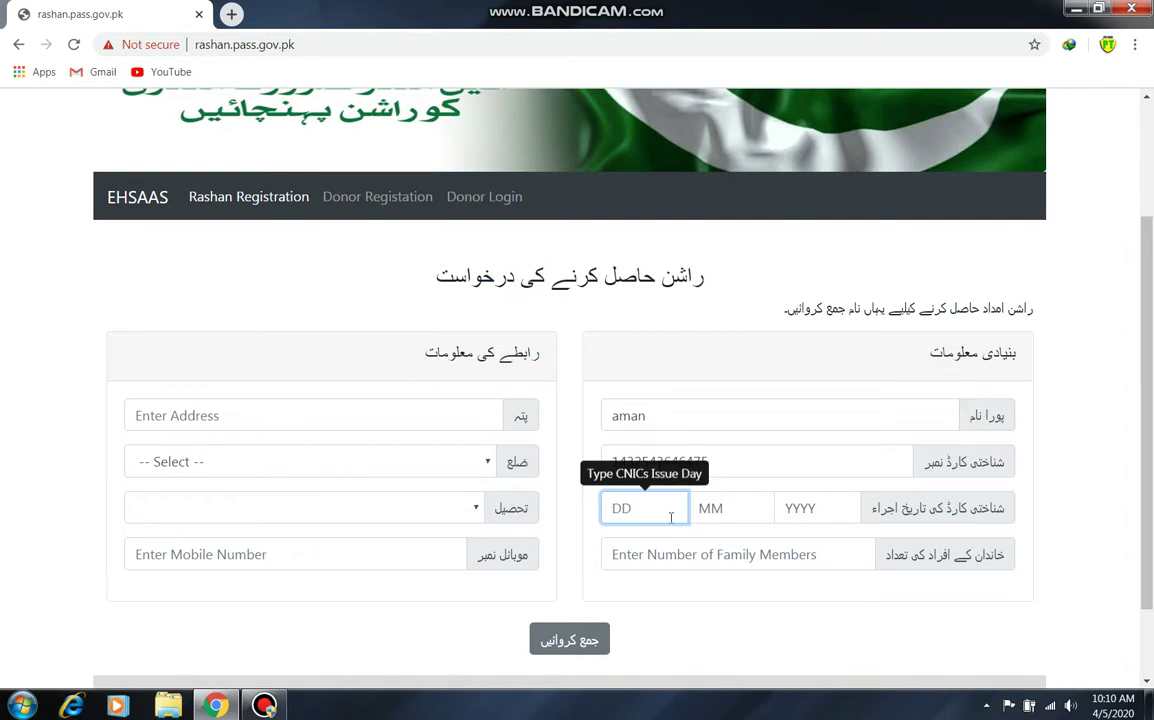
pyautogui.write('a')
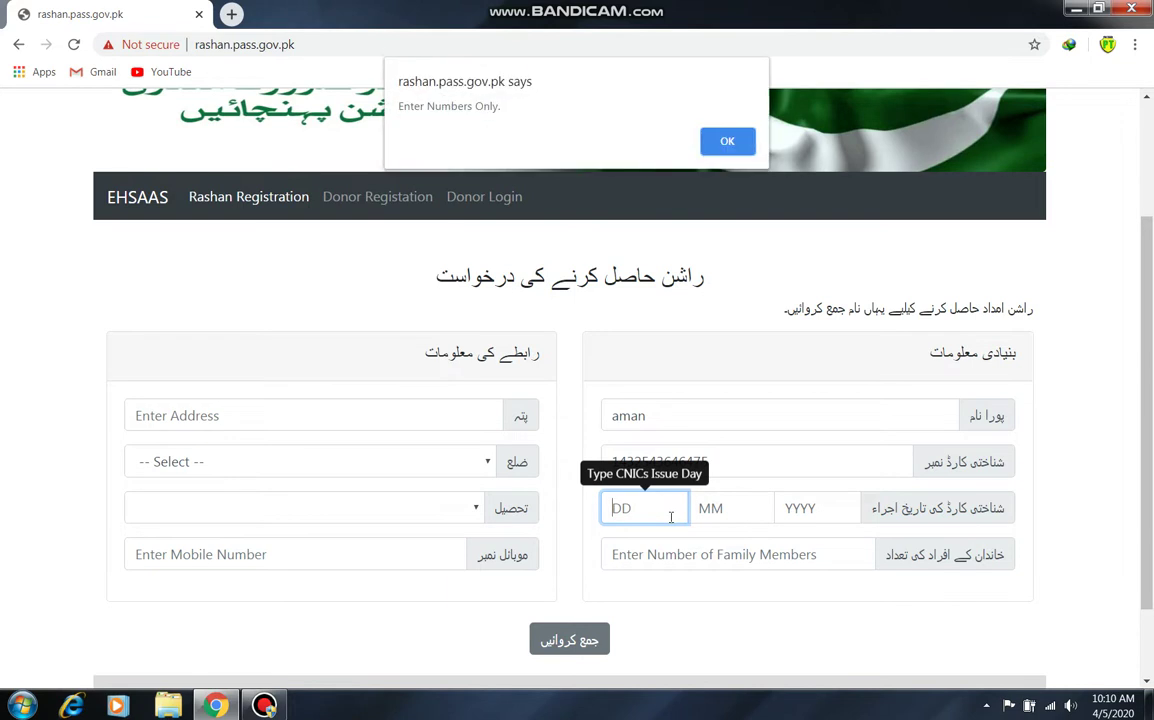
pyautogui.click(727, 141)
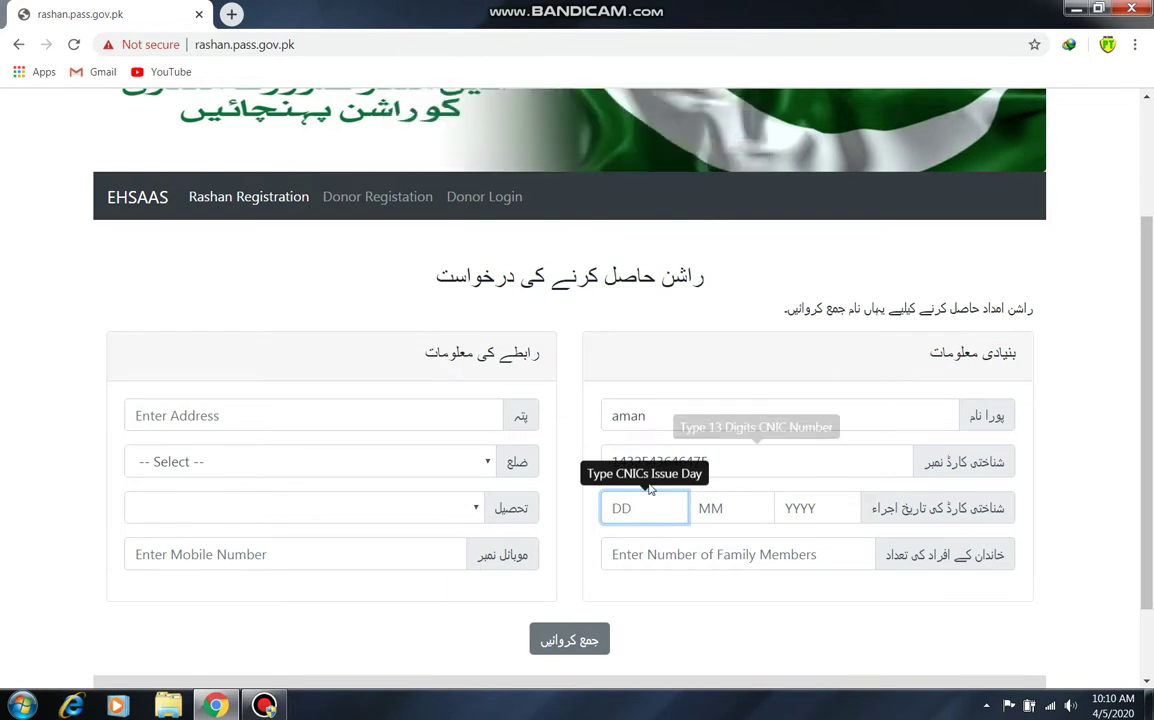
pyautogui.write('5')
pyautogui.click(741, 509)
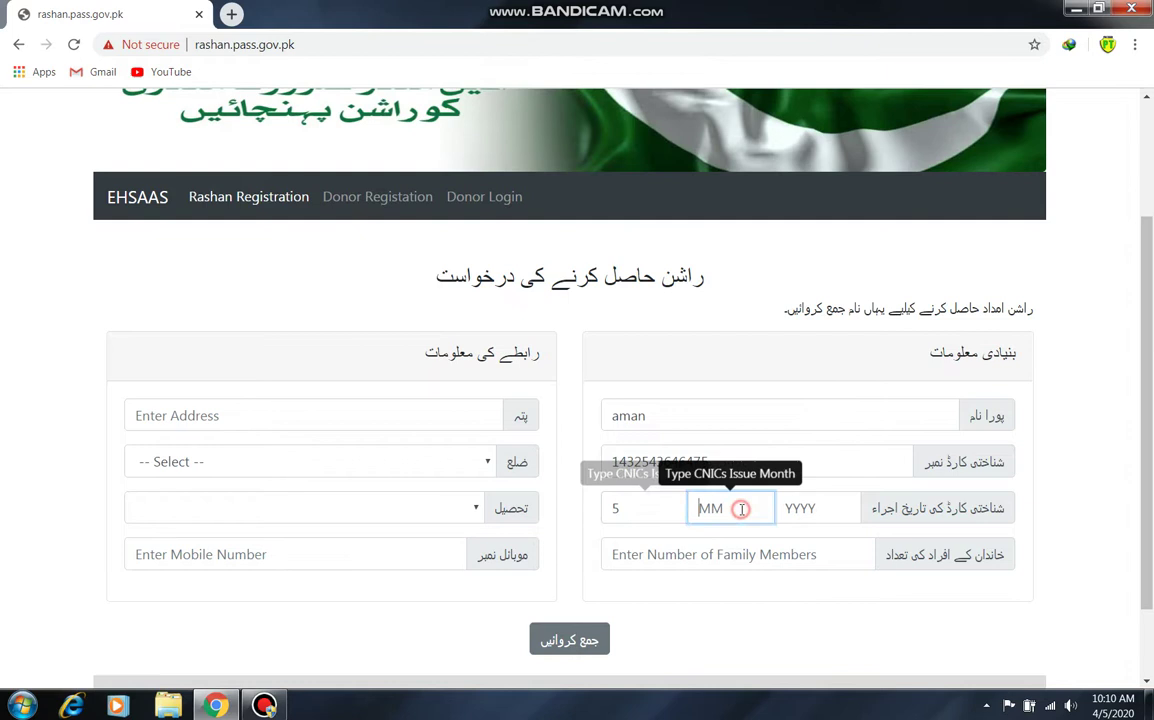
pyautogui.write('8')
pyautogui.click(795, 506)
pyautogui.write('2000')
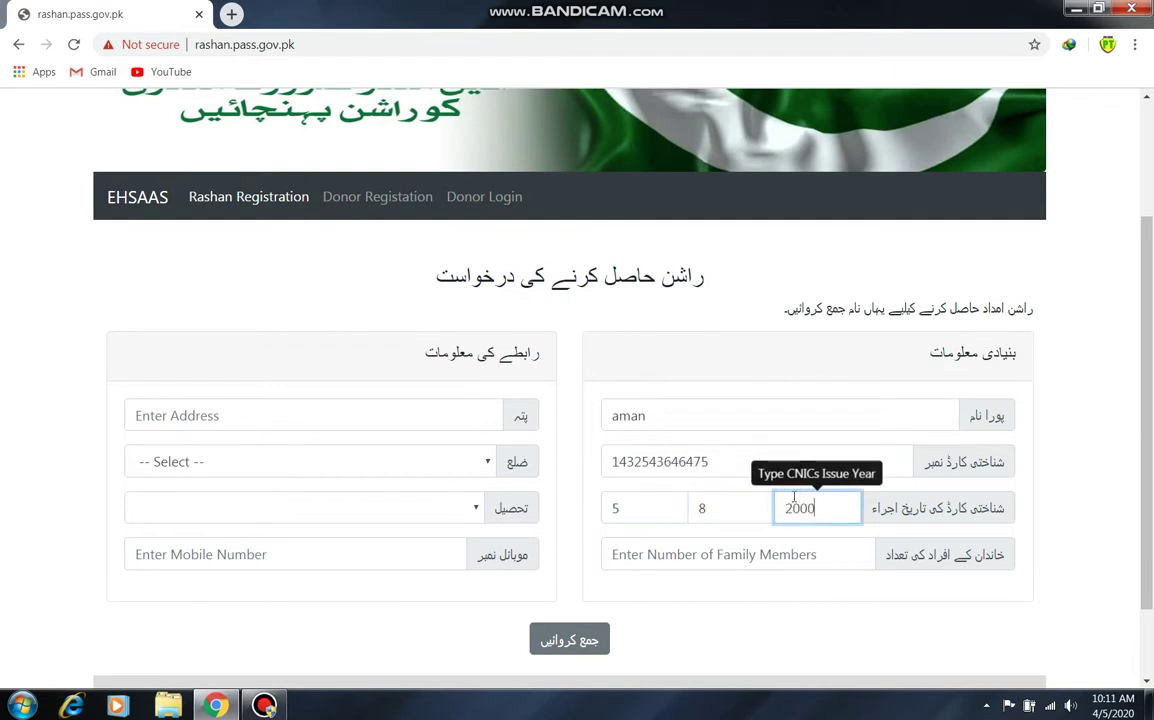
pyautogui.click(824, 562)
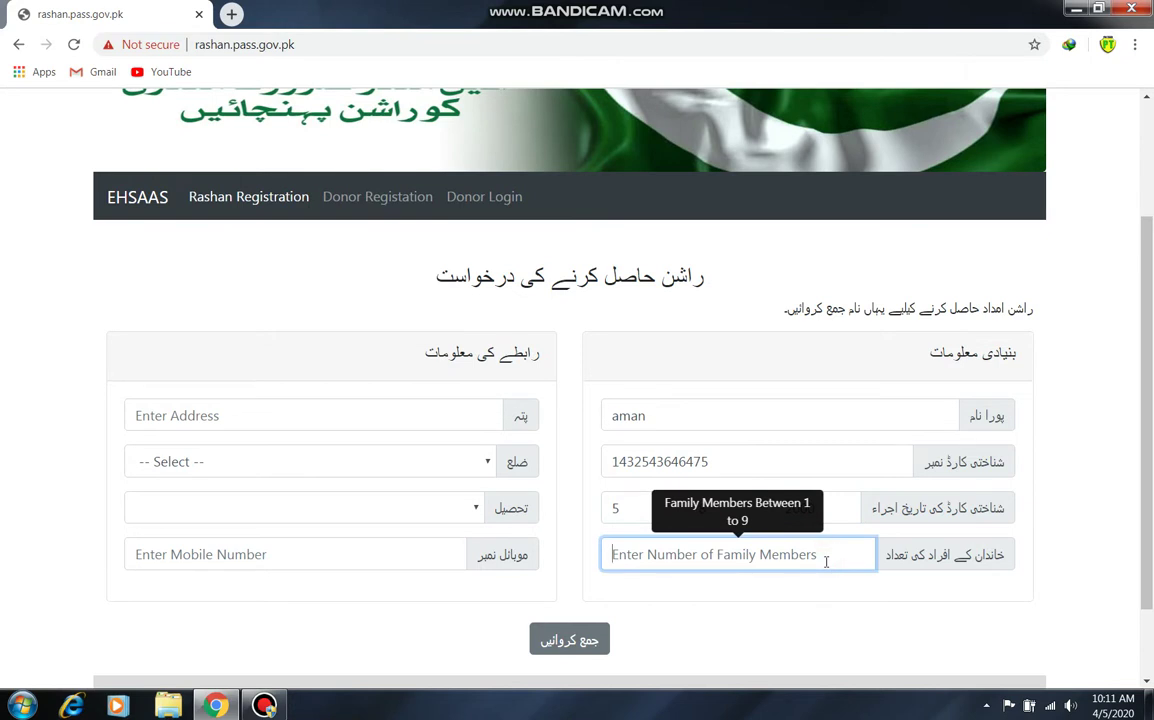
pyautogui.write('8')
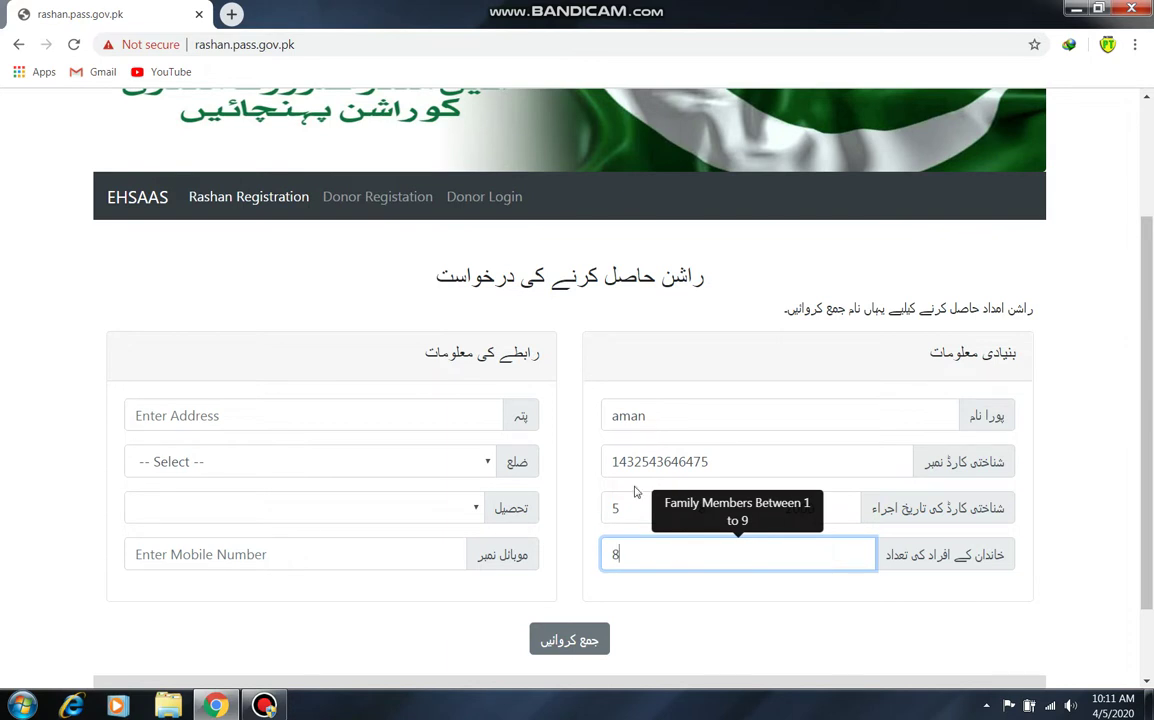
# - Choose KARACHI EAST as the district and GULZAR-E-HIJRI as the tehsil
pyautogui.click(435, 404)
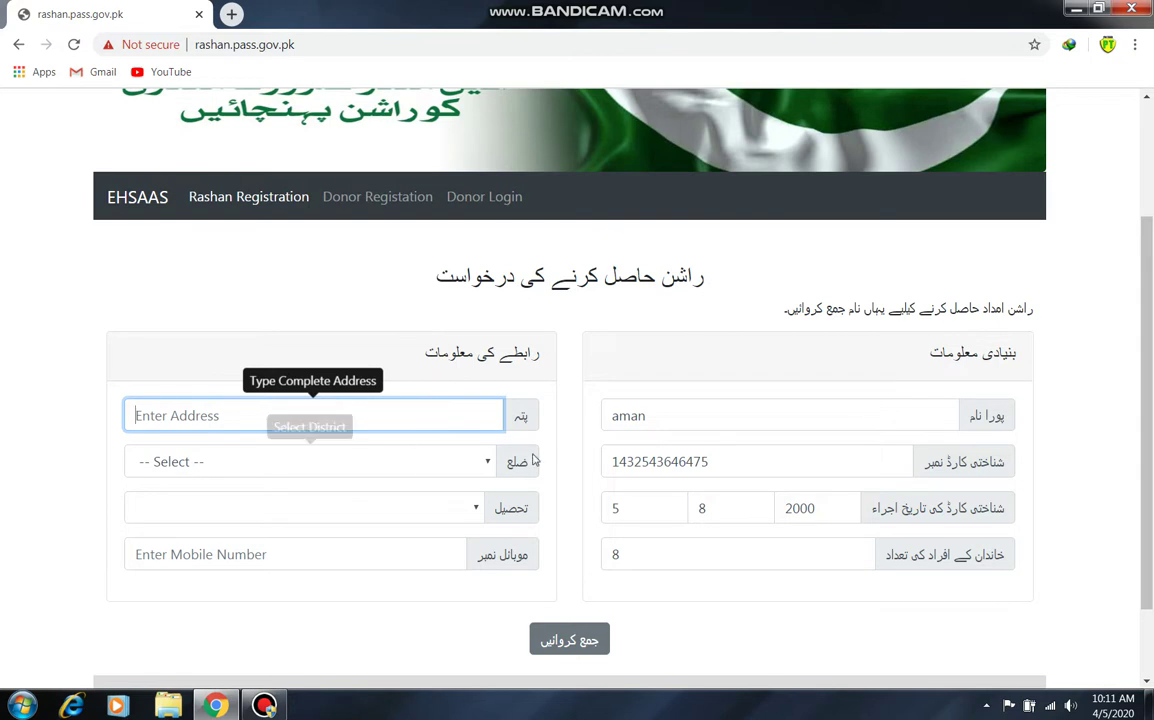
pyautogui.click(471, 461)
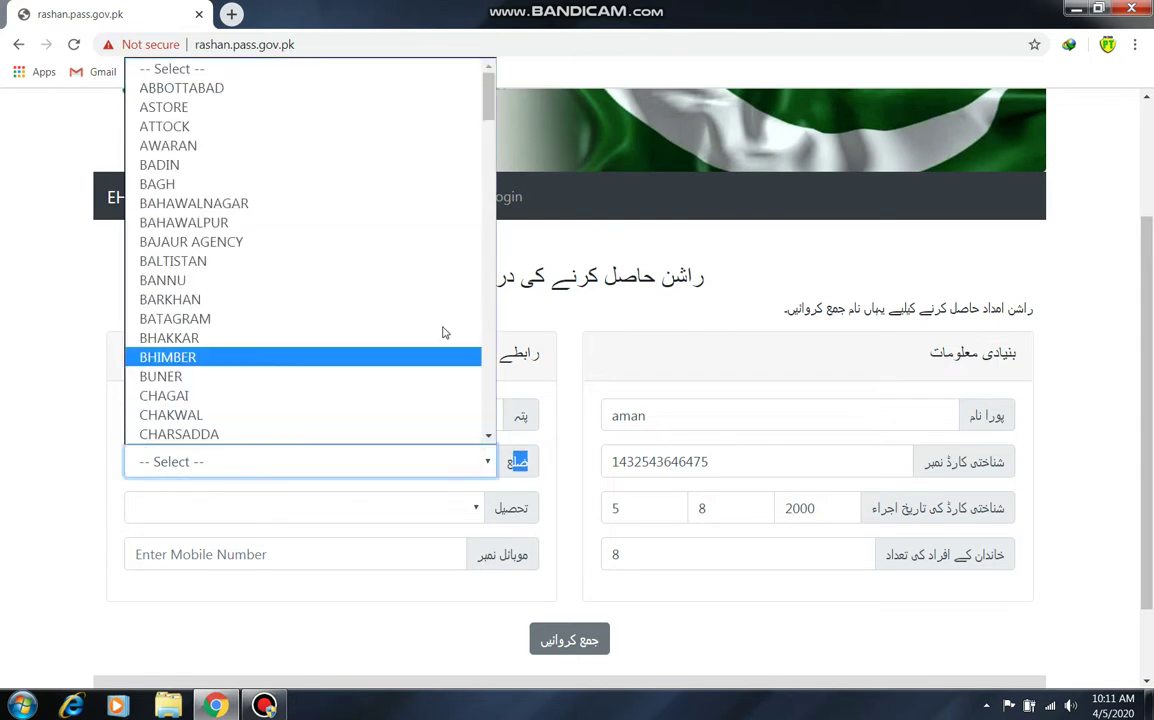
pyautogui.press('k')
pyautogui.press('Down')
pyautogui.press('Down')
pyautogui.press('Down')
pyautogui.press('Down')
pyautogui.press('Down')
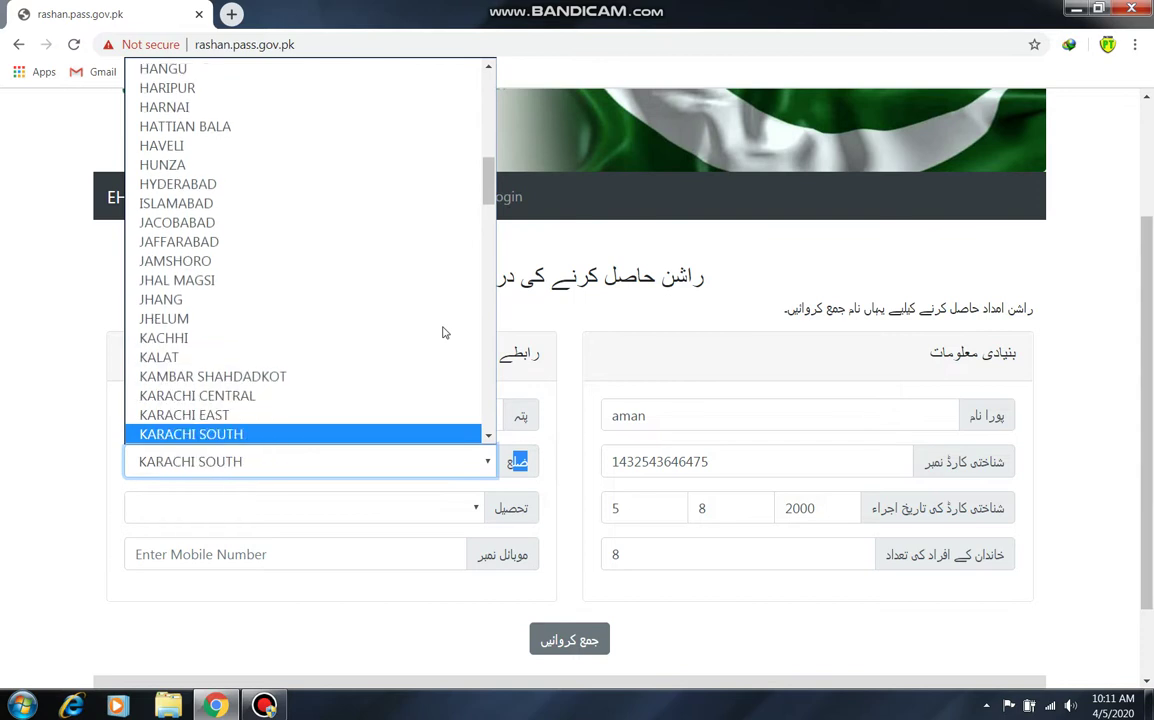
pyautogui.click(313, 415)
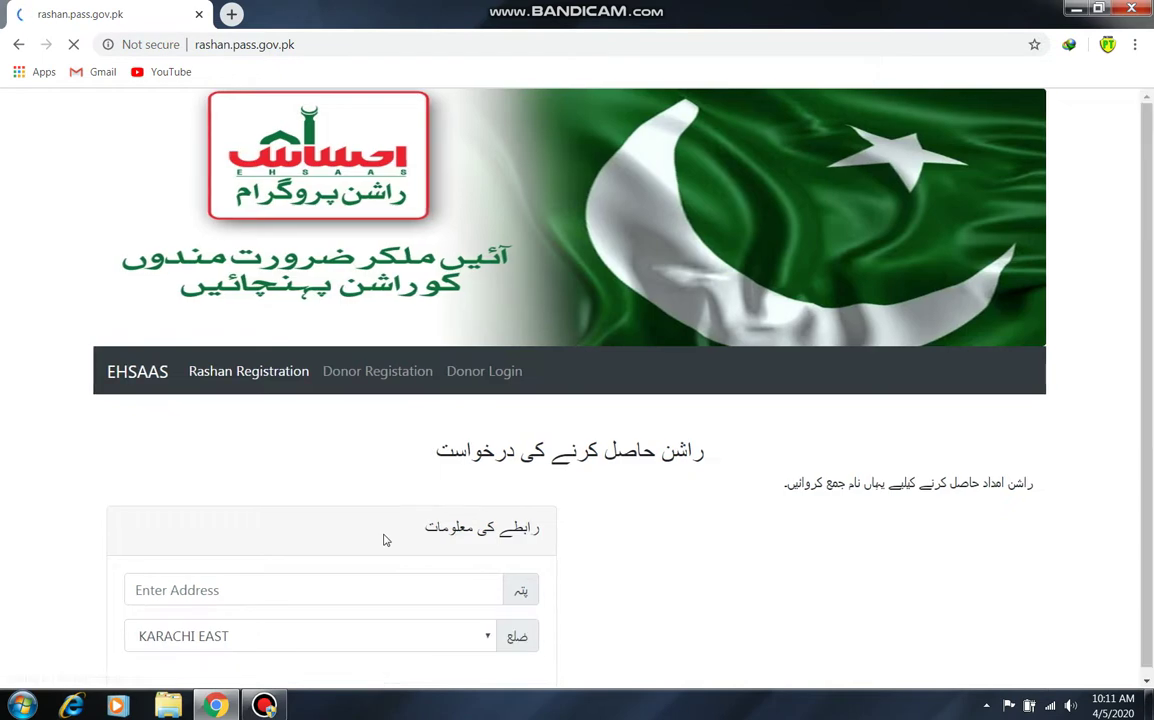
pyautogui.scroll(-1, 800, 400)
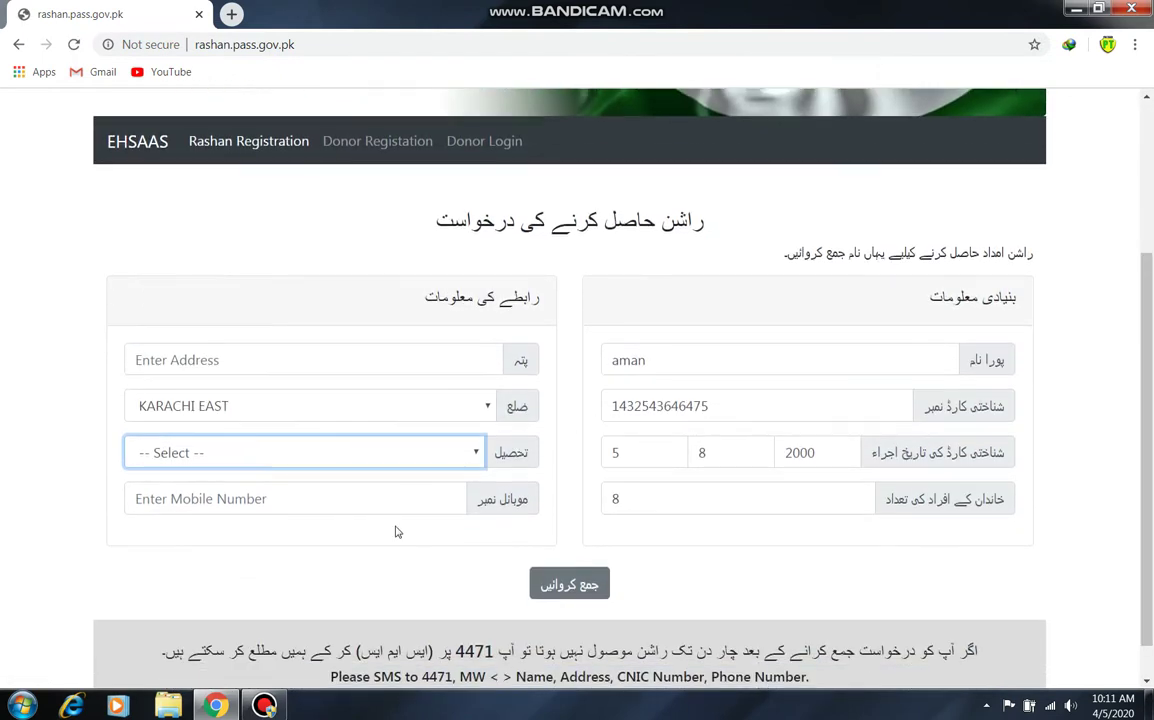
pyautogui.click(400, 450)
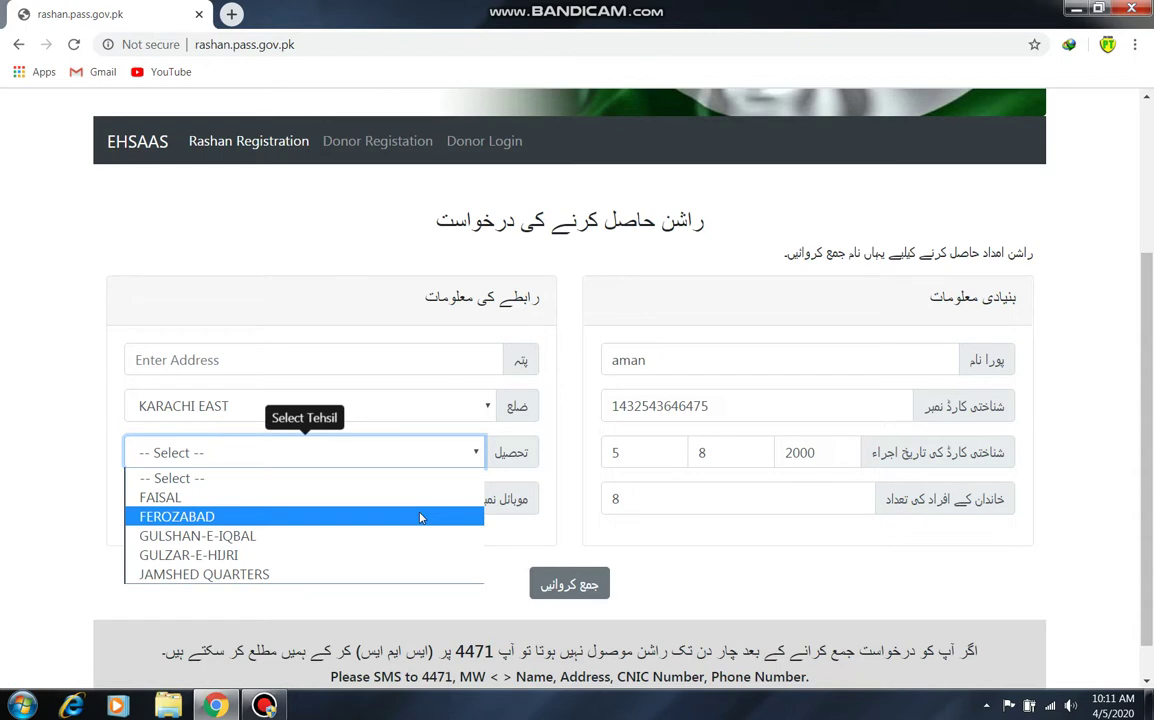
pyautogui.click(331, 556)
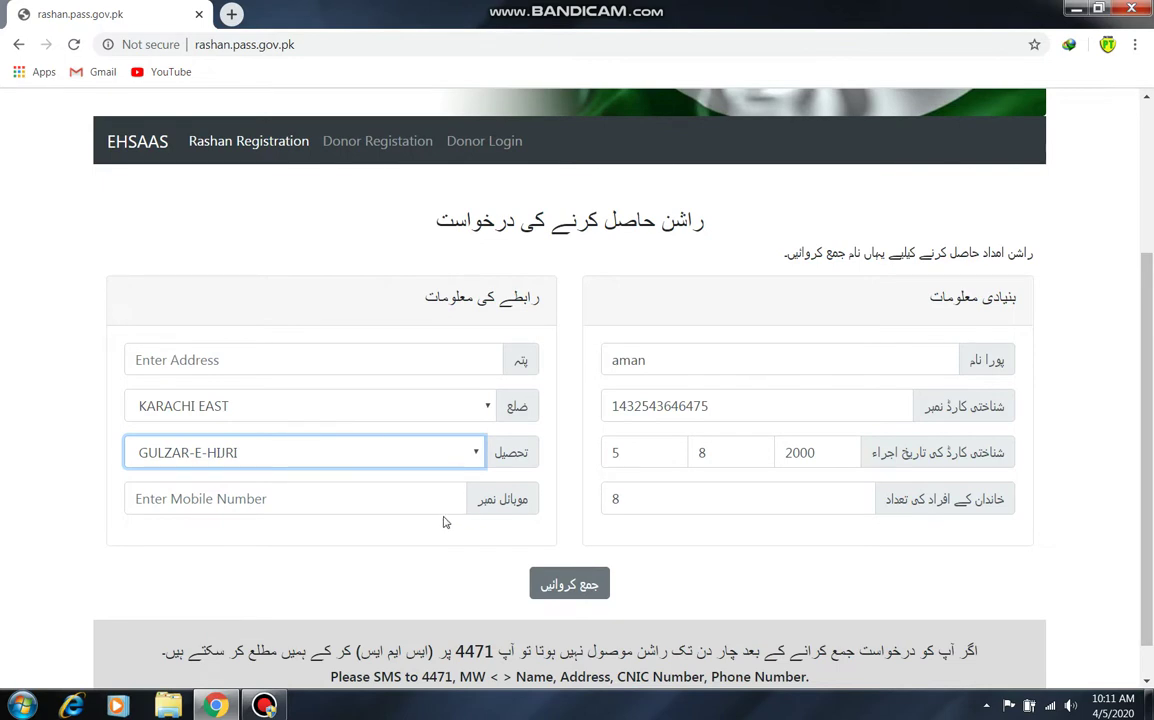
# - Enter the applicant's 11-digit mobile number
pyautogui.click(424, 494)
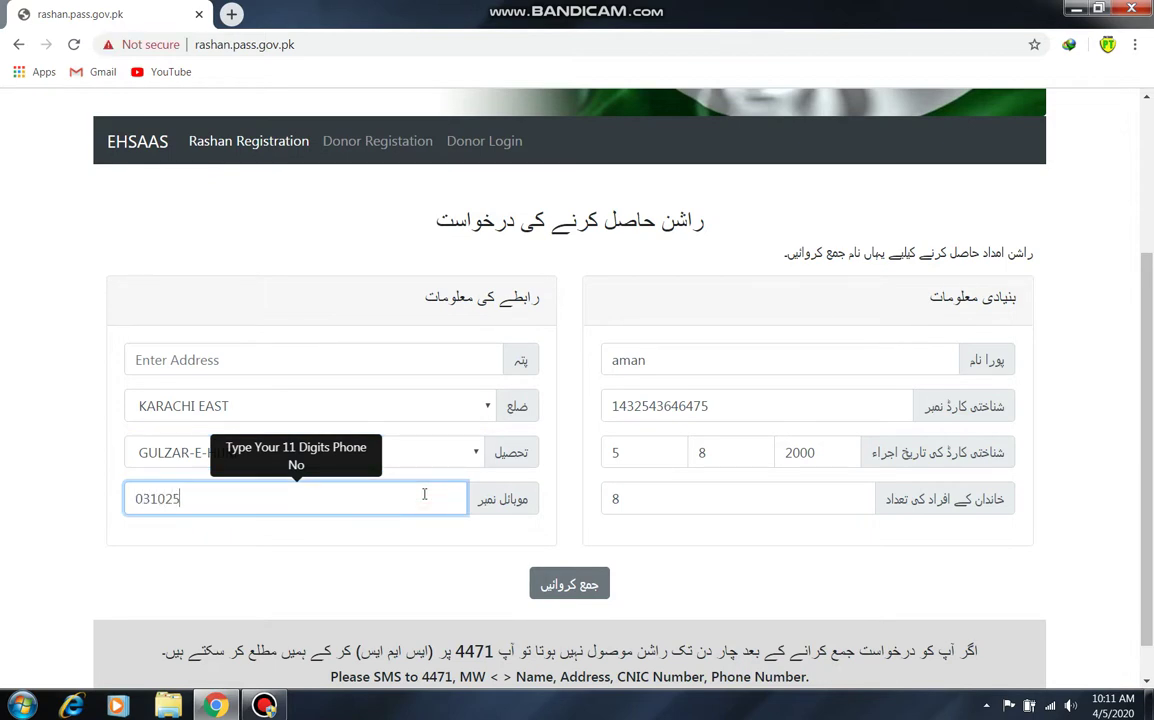
pyautogui.click(1113, 242)
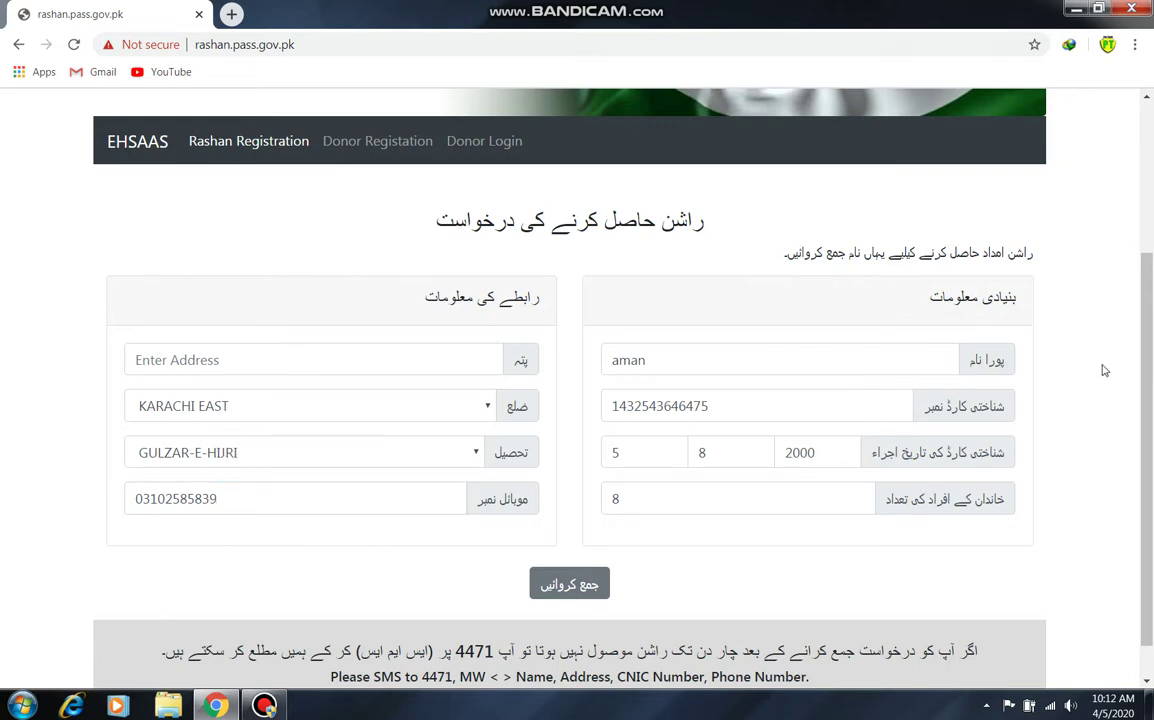
pyautogui.moveTo(1150, 398); pyautogui.dragTo(1152, 388)
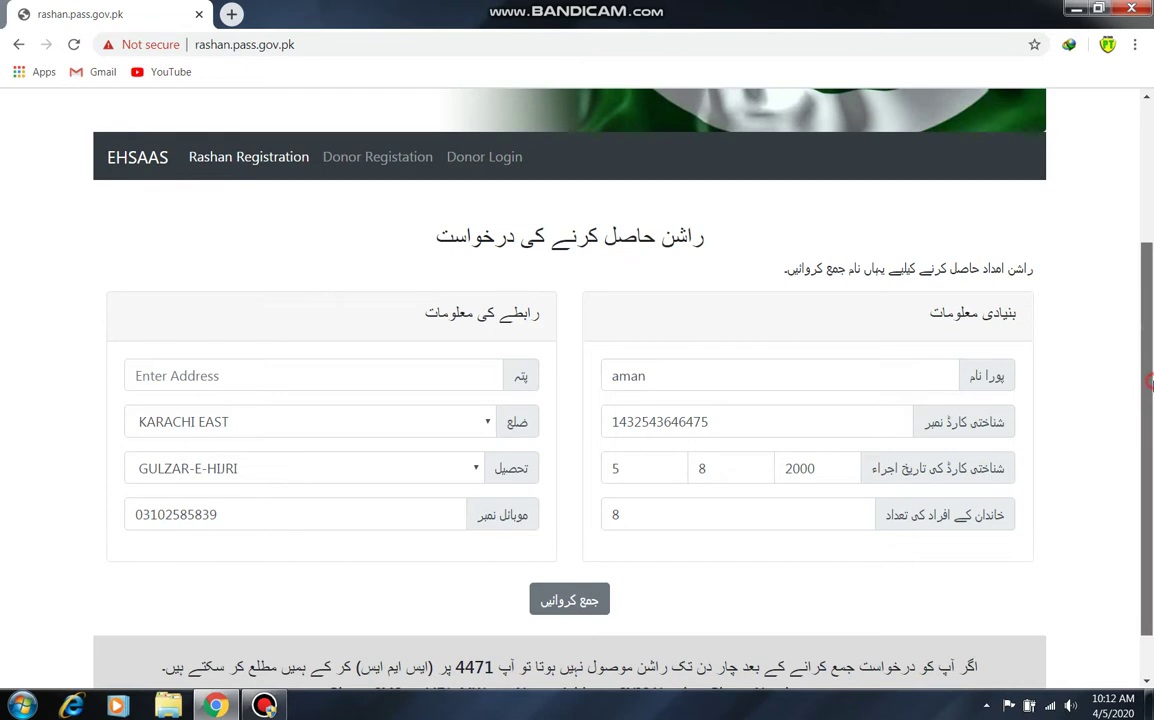
pyautogui.moveTo(1152, 386); pyautogui.dragTo(1150, 460)
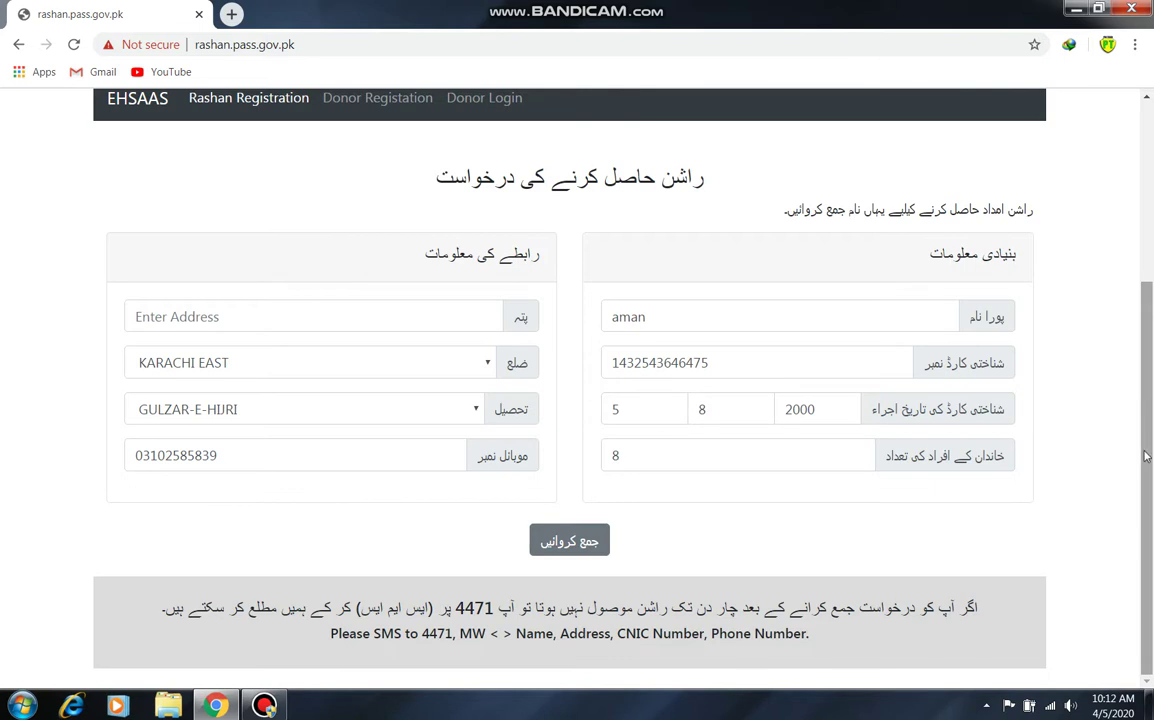
pyautogui.click(540, 541)
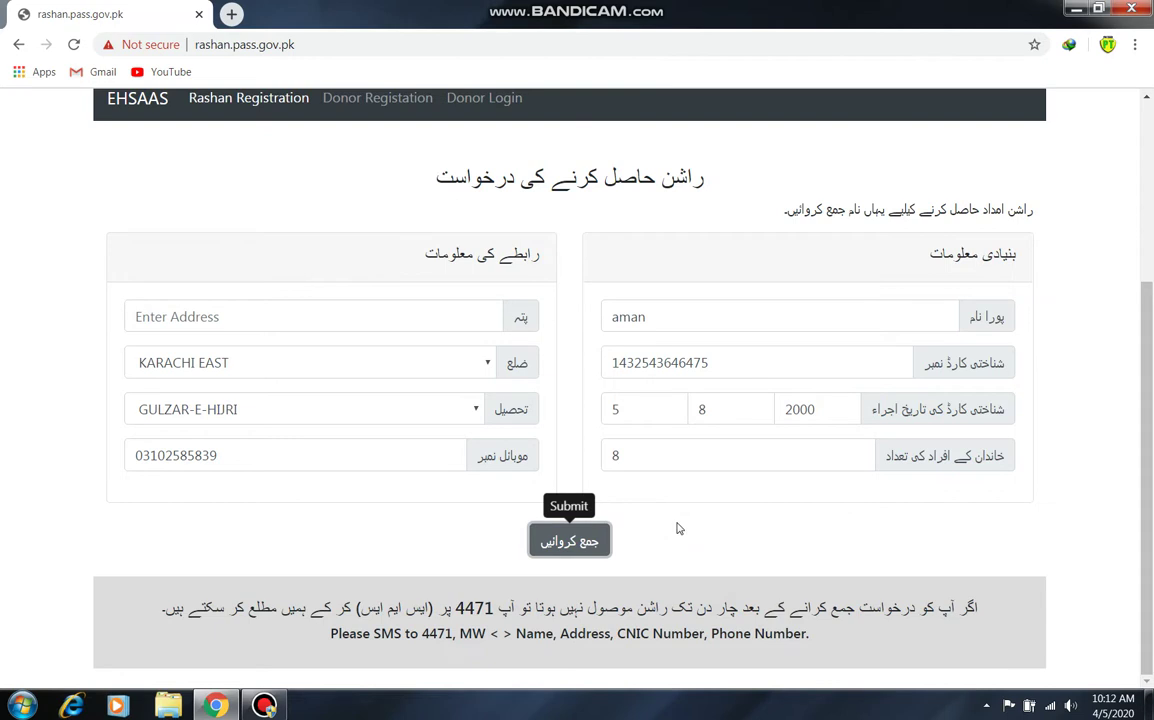
pyautogui.click(872, 507)
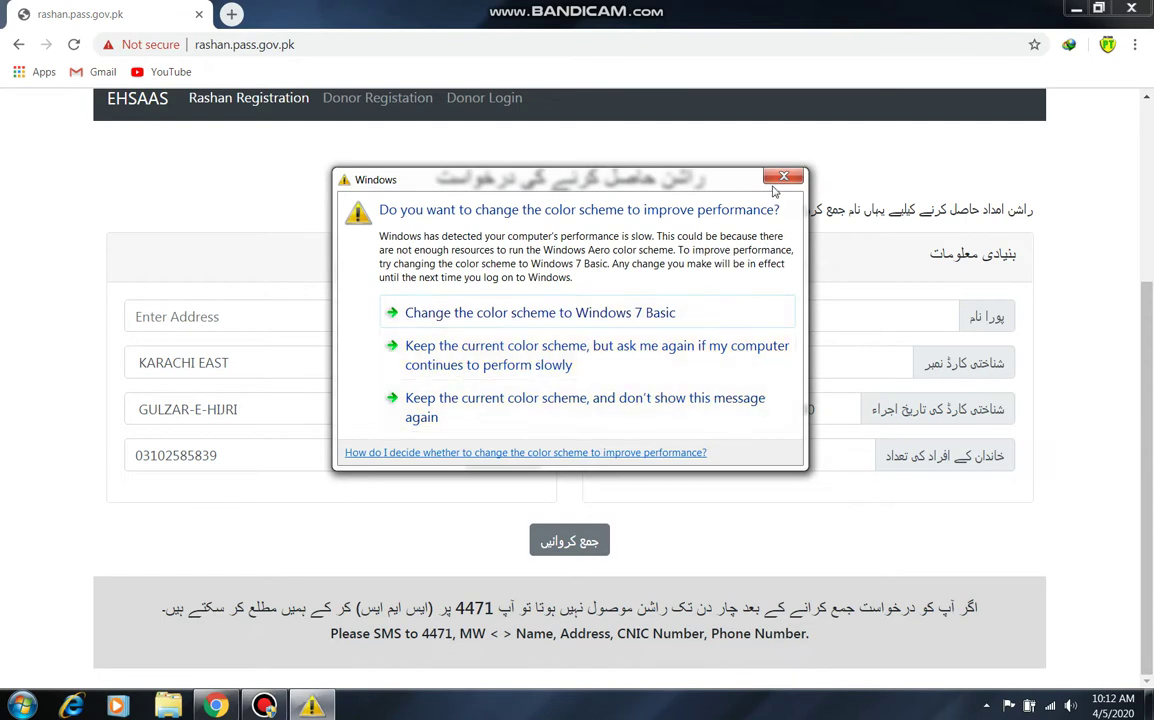
# - Close the colour-scheme warning, minimize Bandicam and highlight the Urdu SMS notice
pyautogui.click(781, 180)
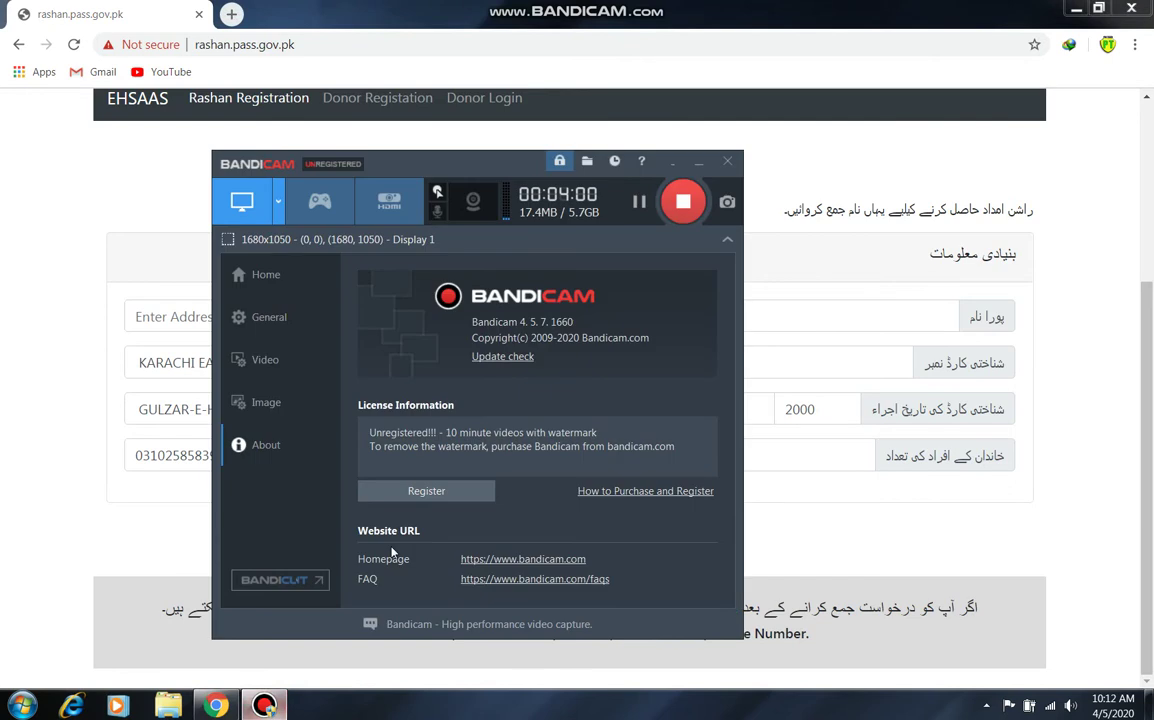
pyautogui.click(674, 163)
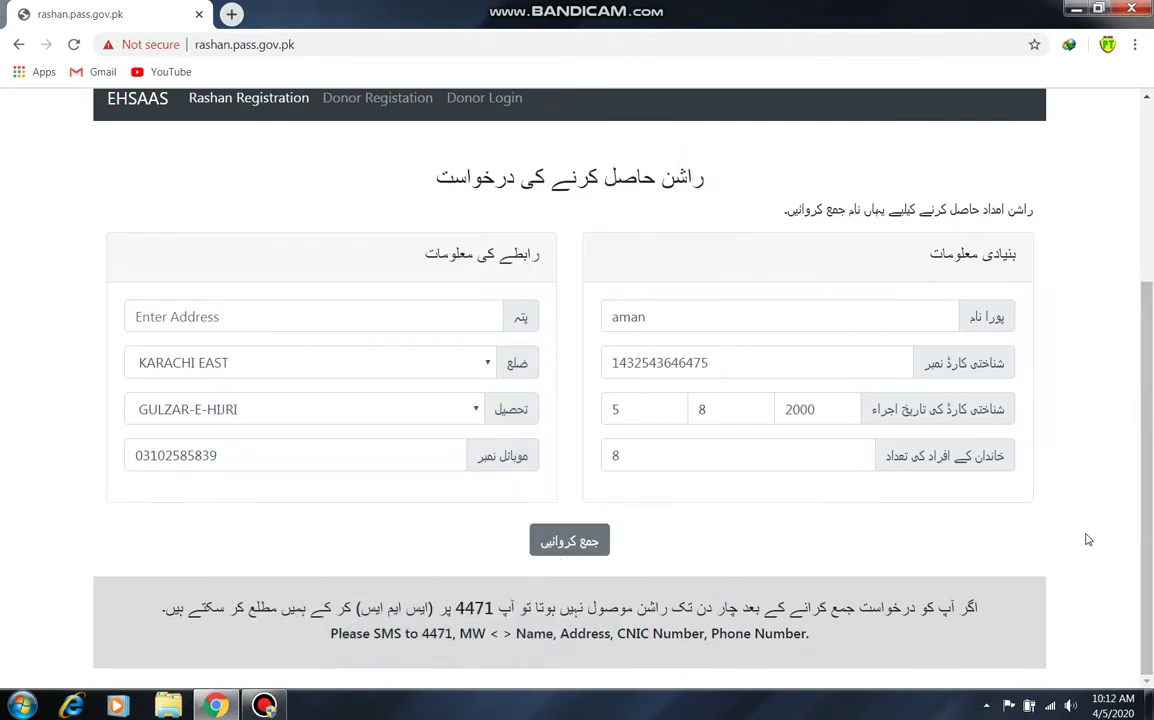
pyautogui.moveTo(978, 607); pyautogui.dragTo(292, 615)
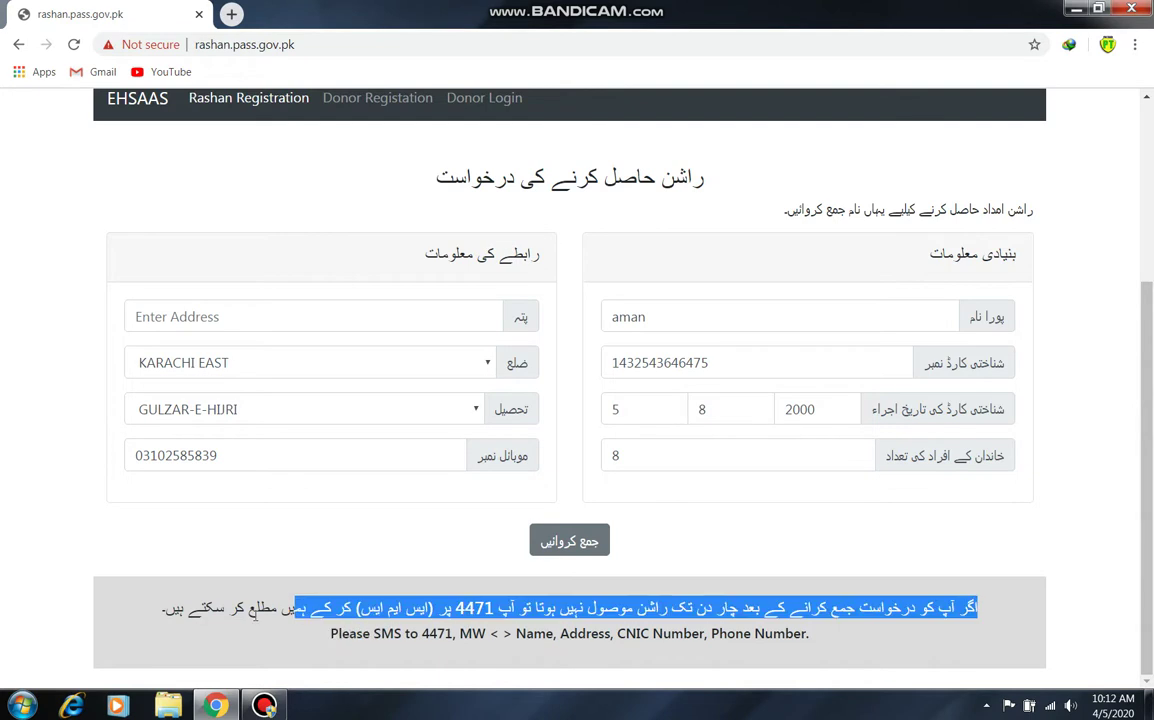
# - Highlight the Name, SMS details and 'SMS 4471' parts of the notice, then raise Bandicam
pyautogui.click(462, 612)
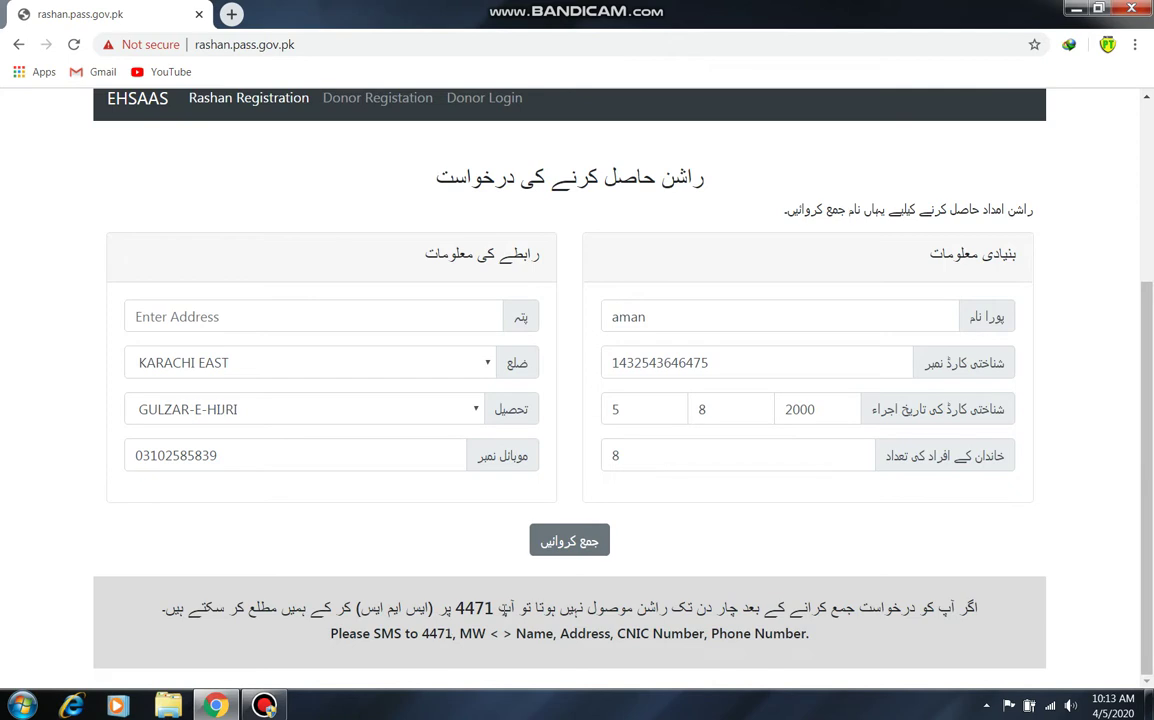
pyautogui.doubleClick(533, 633)
pyautogui.click(563, 633)
pyautogui.moveTo(809, 633); pyautogui.dragTo(548, 633)
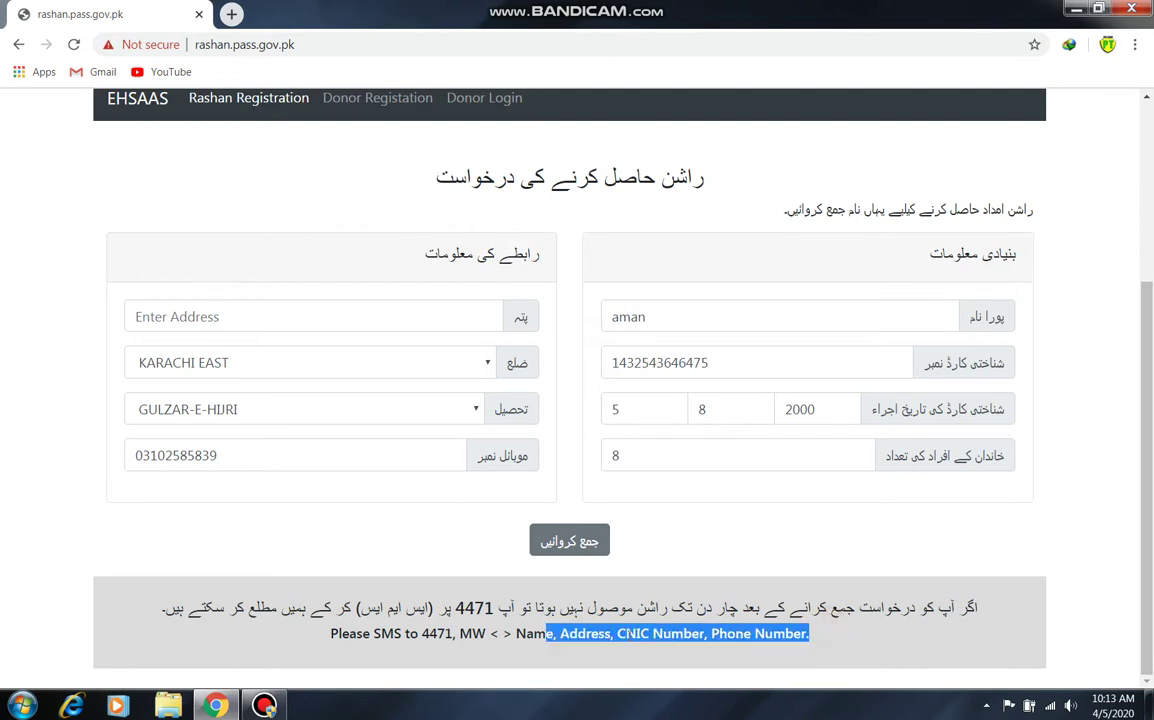
pyautogui.click(628, 636)
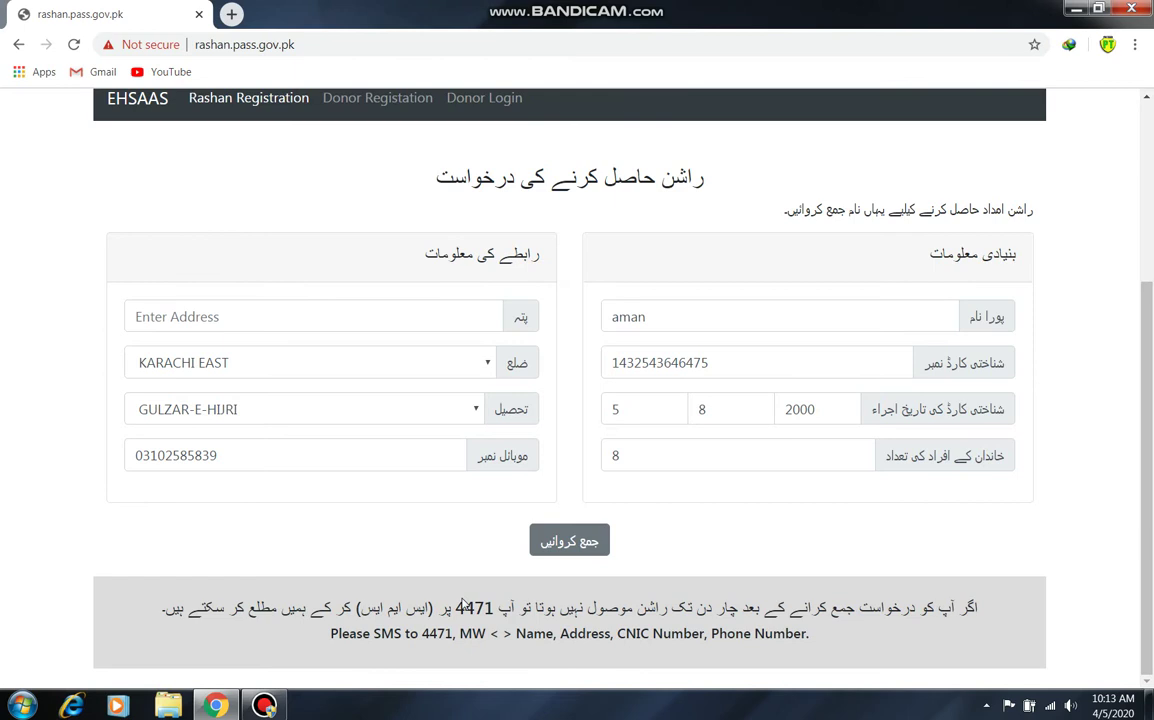
pyautogui.moveTo(500, 607); pyautogui.dragTo(424, 633)
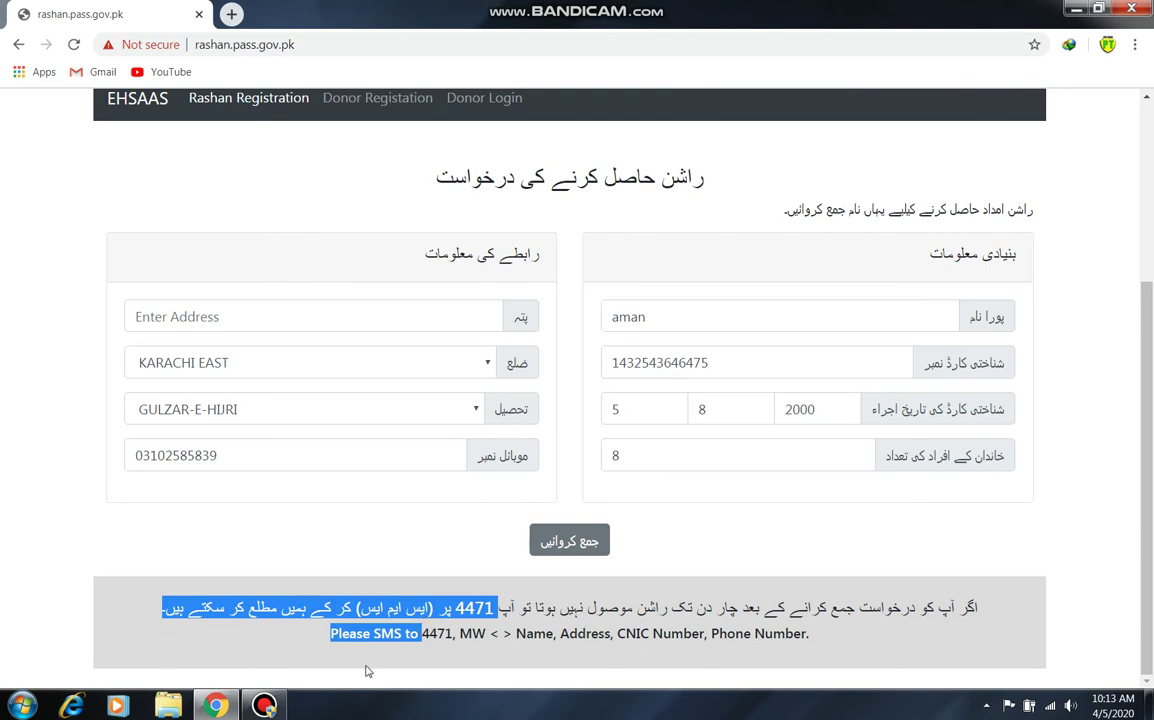
pyautogui.click(264, 706)
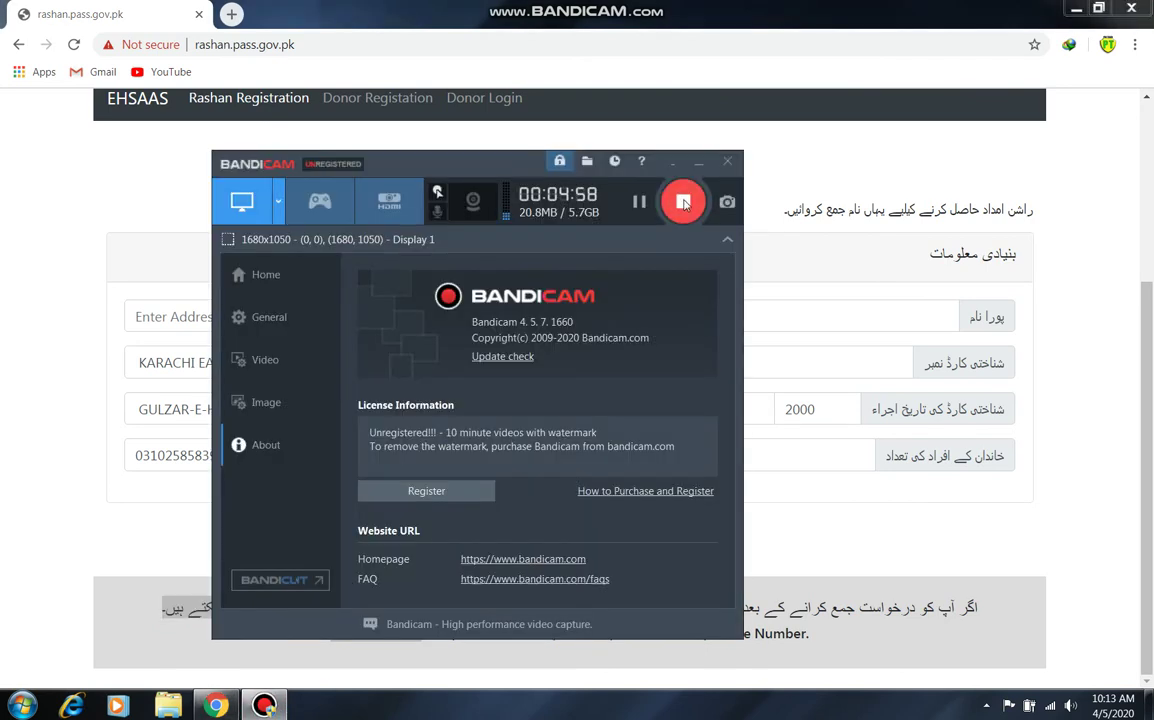